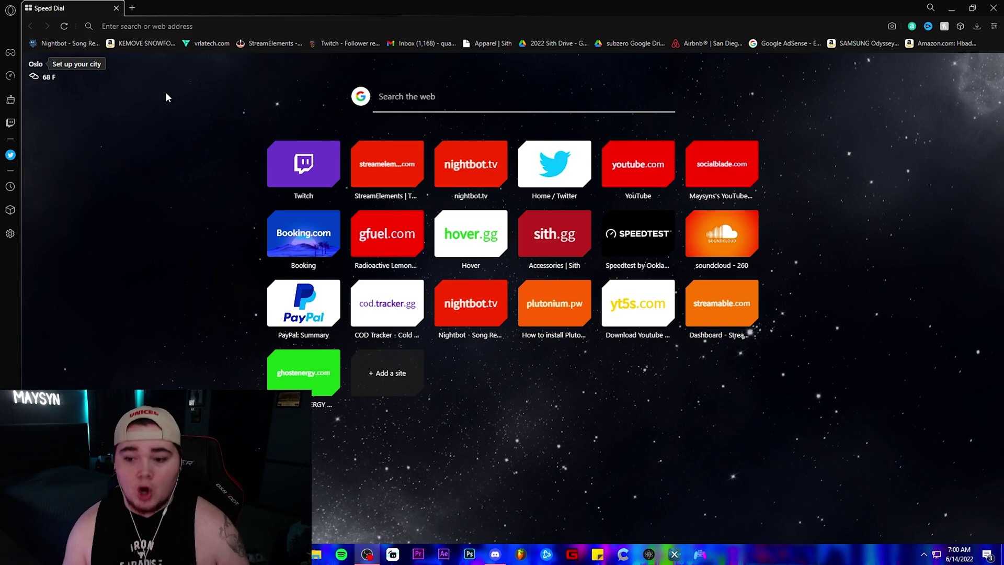
Search Google for 'xlabs' and open the X Labs home page at xlabs.dev
{"action": "key", "text": "ctrl+l"}
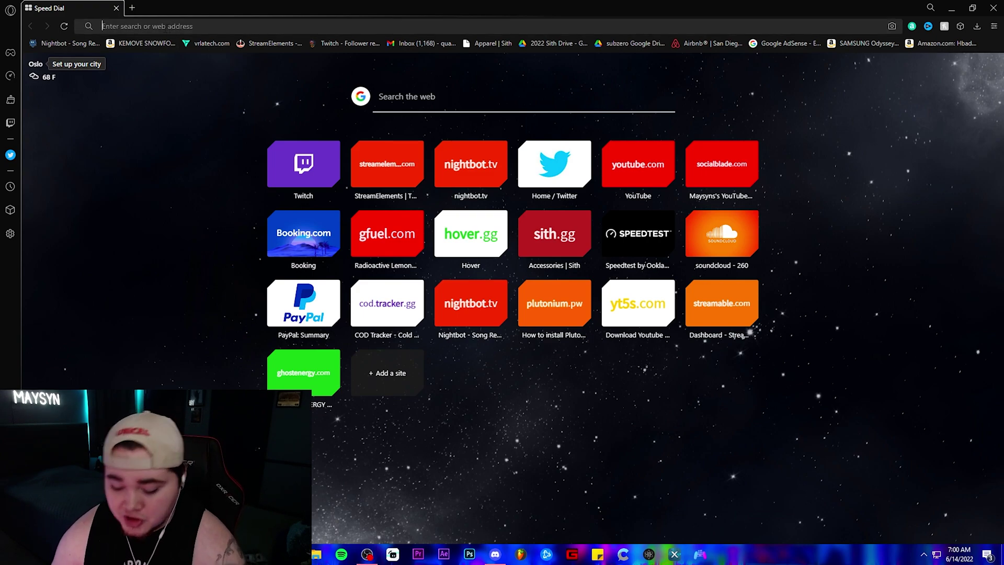
{"action": "type", "text": "xlabs"}
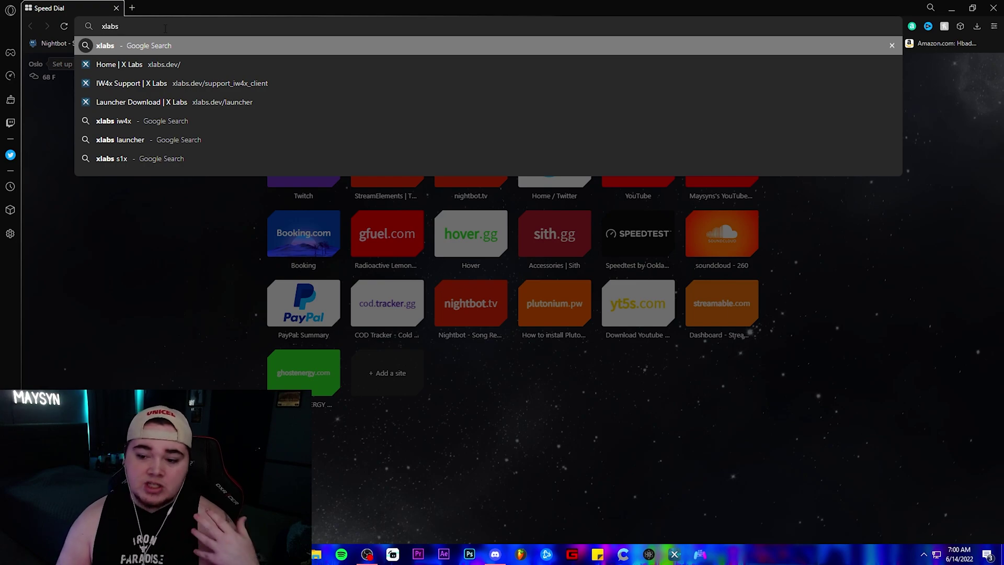
{"action": "key", "text": "Return"}
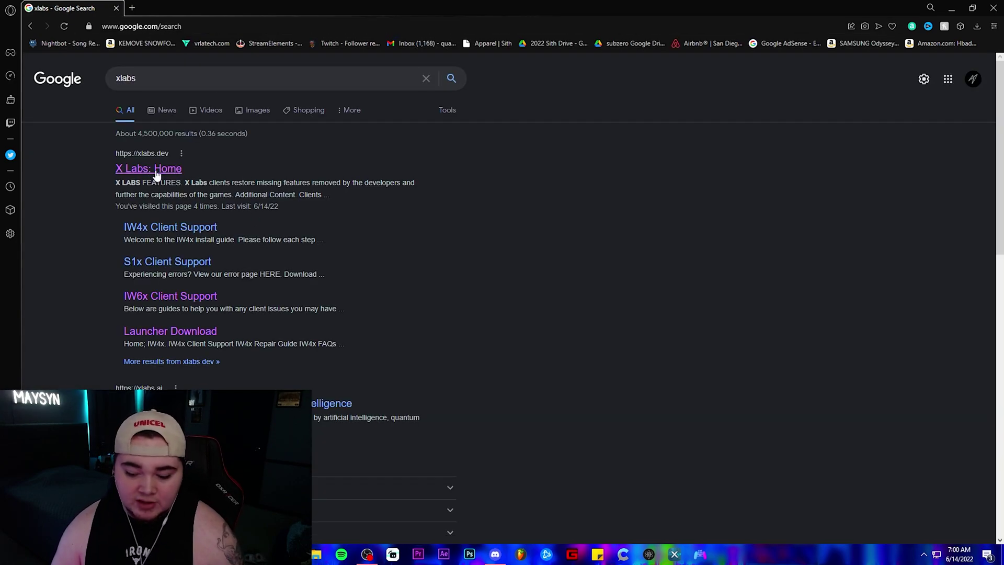
{"action": "left_click", "coordinate": [157, 174]}
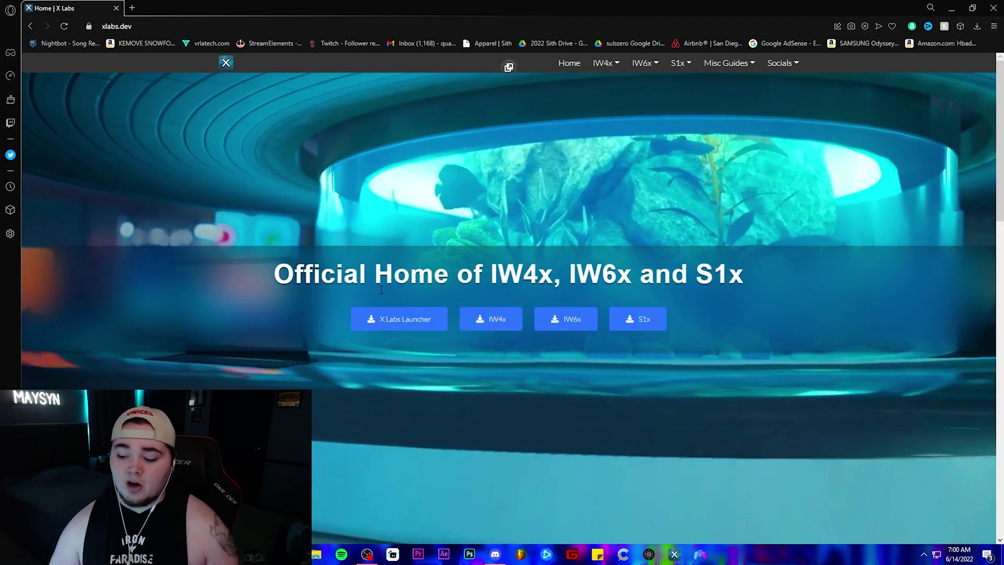
Download the X Labs Launcher installer, then return home and open the IW4x page
{"action": "left_click", "coordinate": [406, 326]}
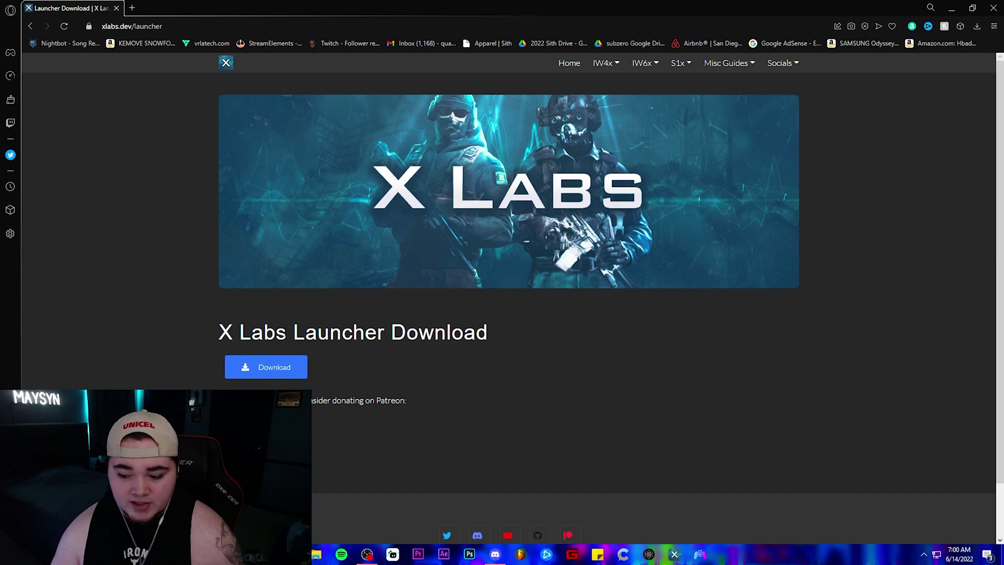
{"action": "left_click", "coordinate": [280, 368]}
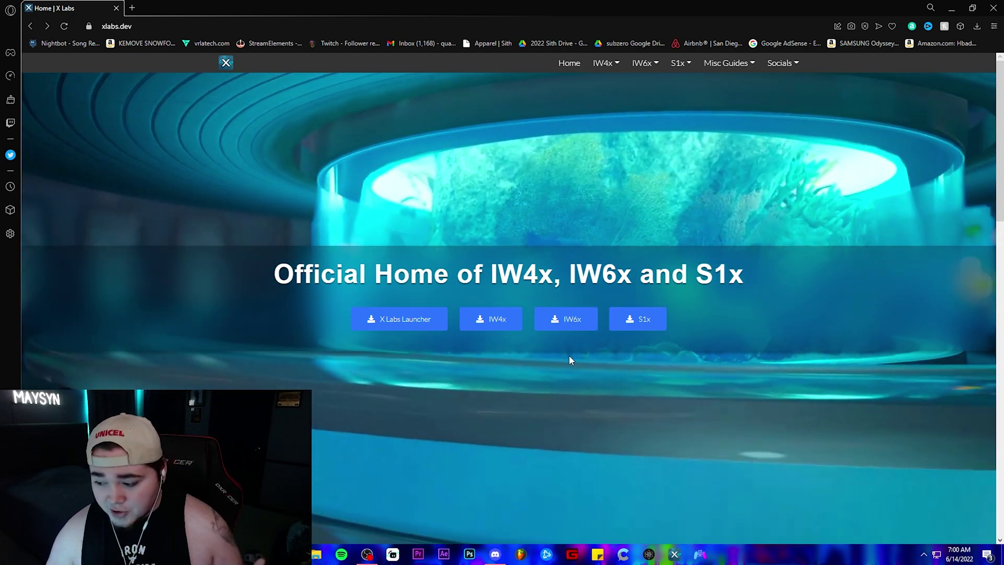
{"action": "left_click", "coordinate": [584, 328]}
{"action": "left_click", "coordinate": [638, 327]}
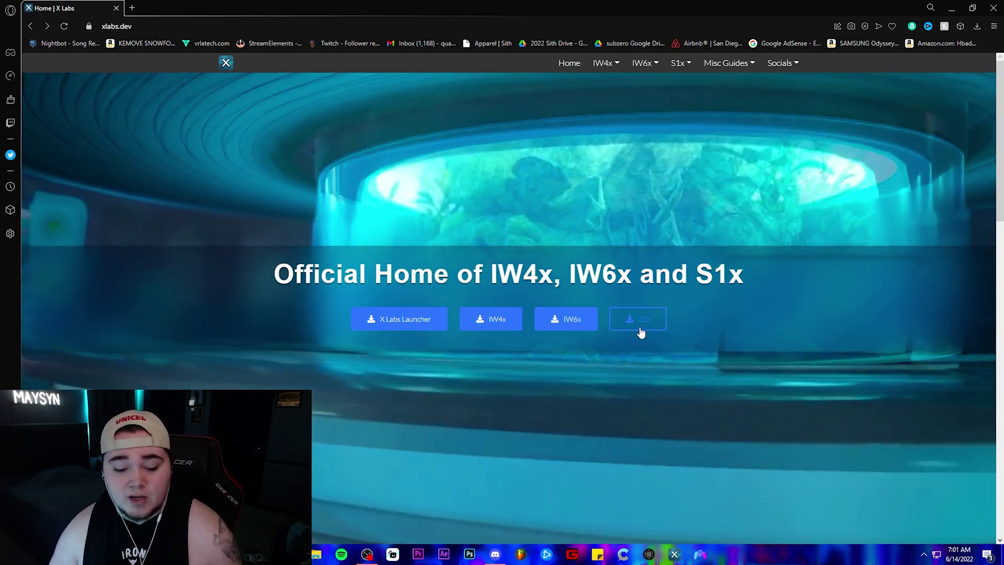
{"action": "left_click", "coordinate": [575, 328]}
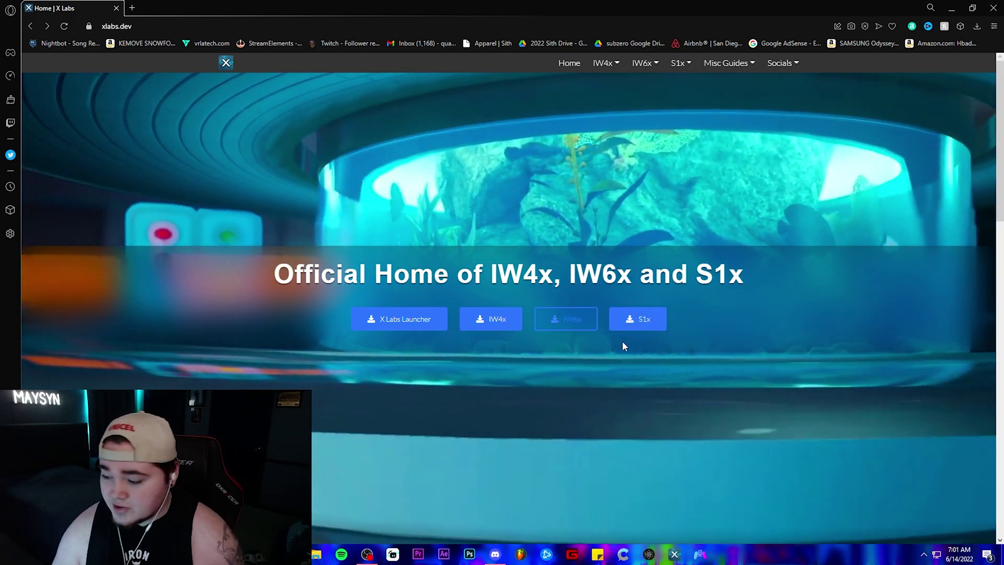
{"action": "left_click", "coordinate": [638, 337]}
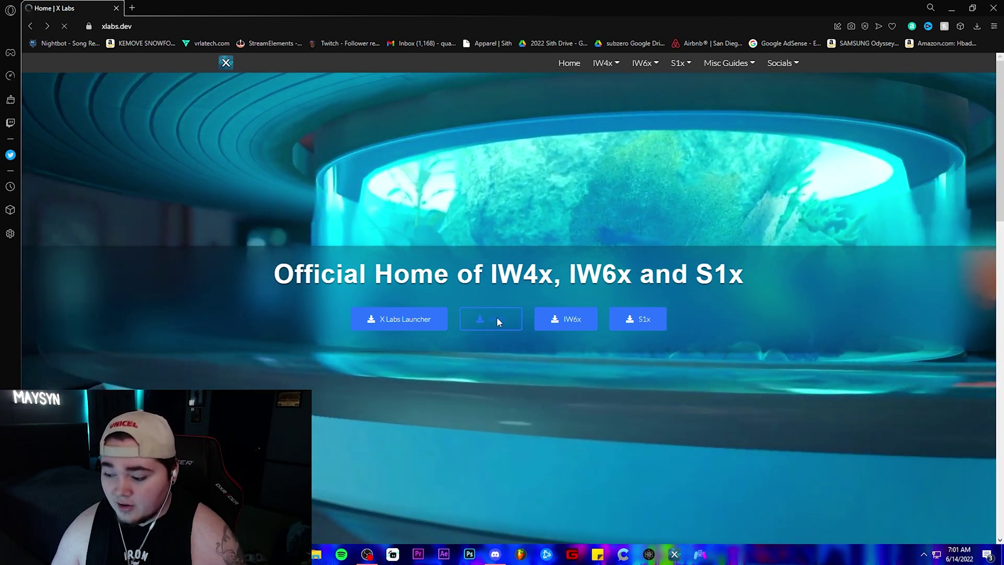
{"action": "left_click", "coordinate": [496, 319]}
Go to the IW4x full game install guide and follow its qBittorrent link to FossHub
{"action": "scroll", "coordinate": [279, 301], "scroll_direction": "down", "scroll_amount": 5}
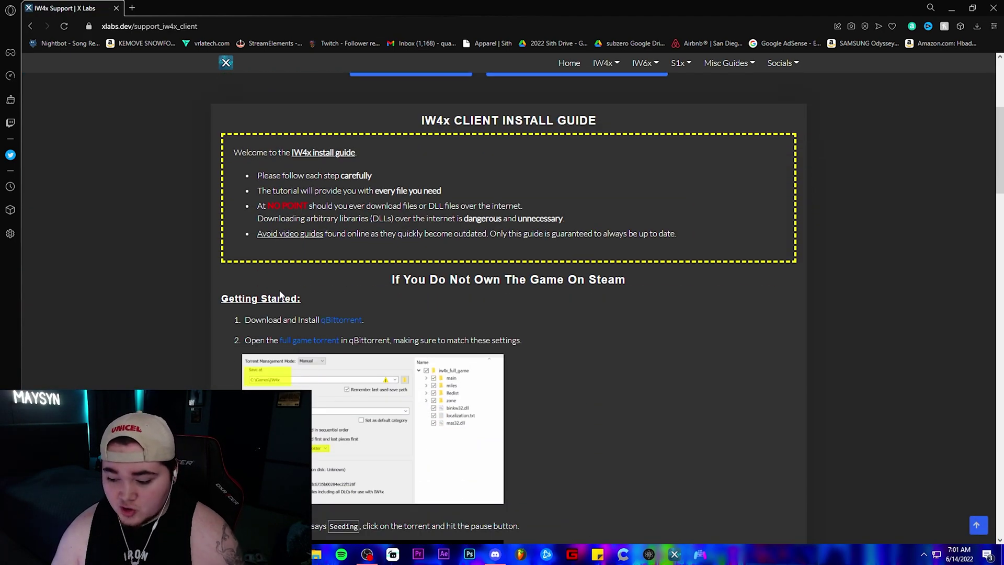
{"action": "scroll", "coordinate": [279, 295], "scroll_direction": "up", "scroll_amount": 5}
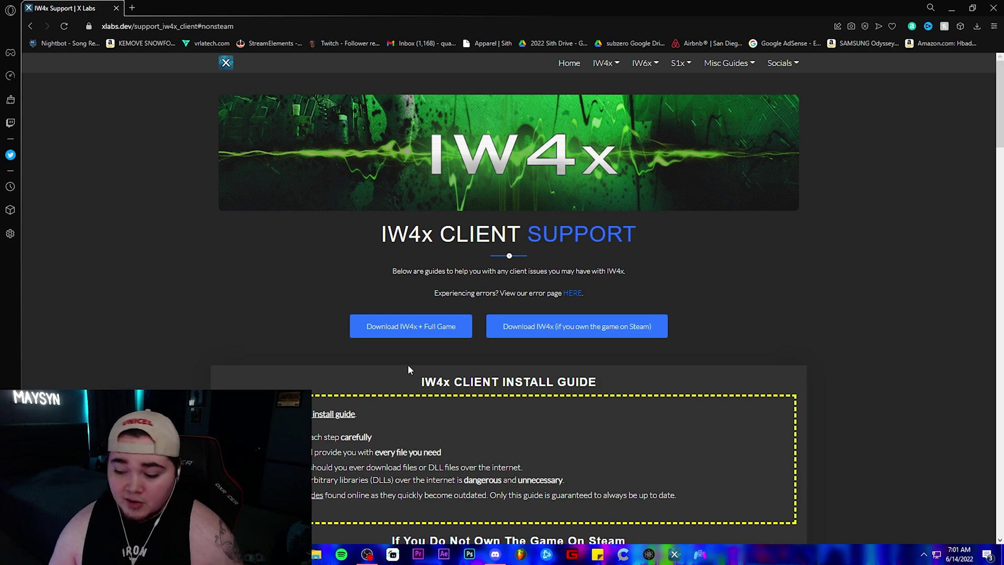
{"action": "left_click", "coordinate": [416, 328]}
{"action": "scroll", "coordinate": [322, 312], "scroll_direction": "down", "scroll_amount": 1}
{"action": "scroll", "coordinate": [359, 209], "scroll_direction": "down", "scroll_amount": 1}
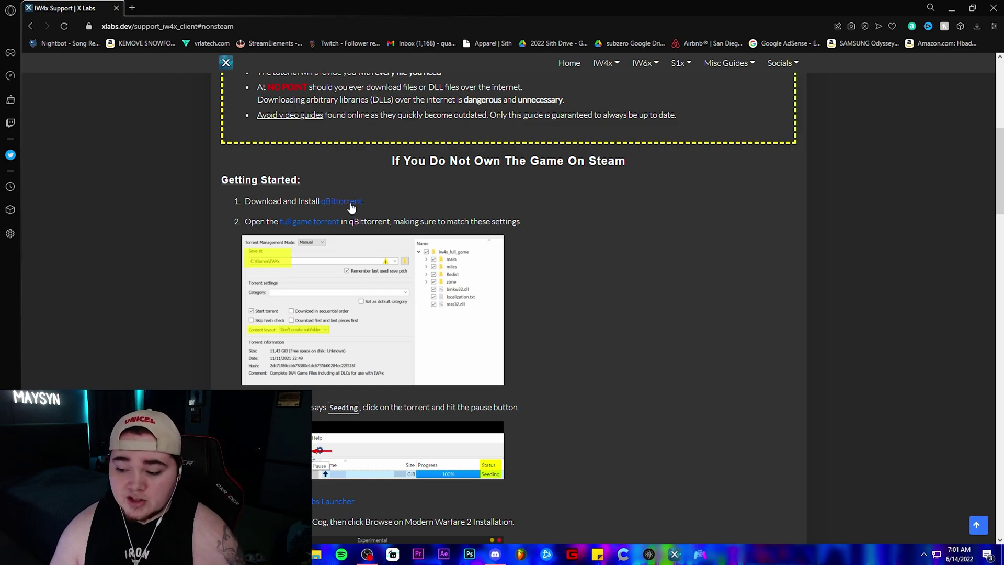
{"action": "left_click", "coordinate": [349, 203]}
{"action": "scroll", "coordinate": [418, 431], "scroll_direction": "down", "scroll_amount": 2}
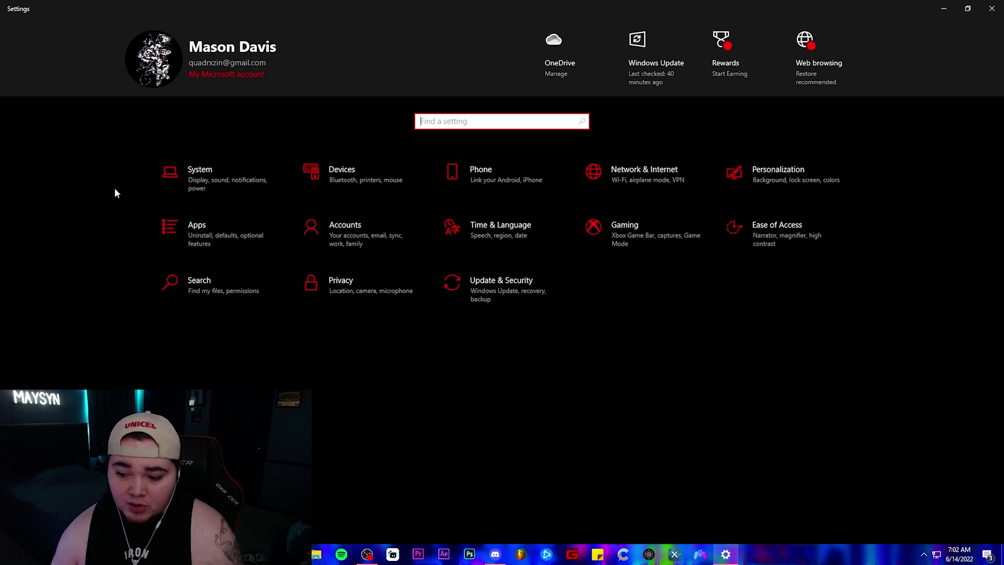
Confirm a 64-bit system type on the System About page, then close Settings
{"action": "left_click", "coordinate": [227, 181]}
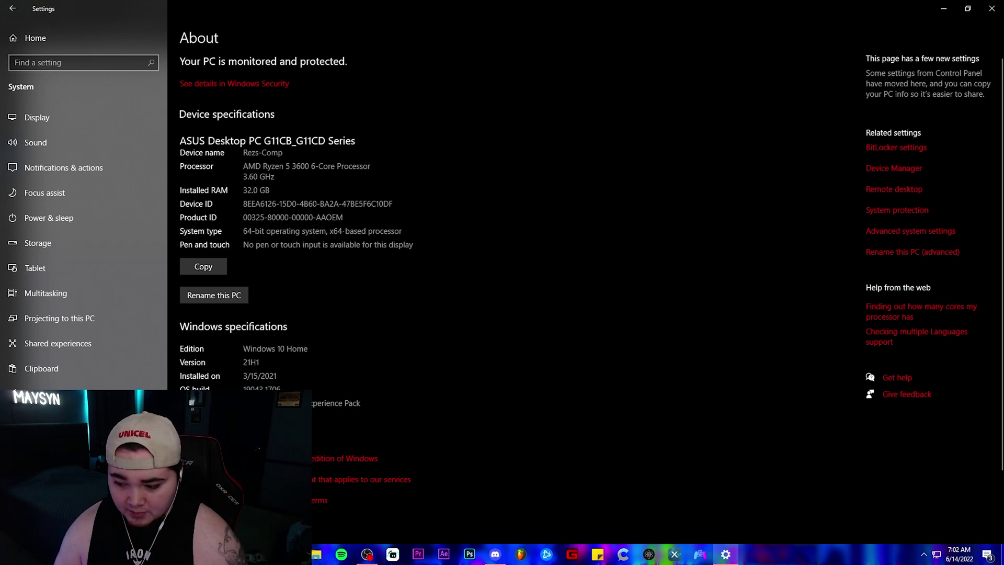
{"action": "left_click", "coordinate": [992, 9]}
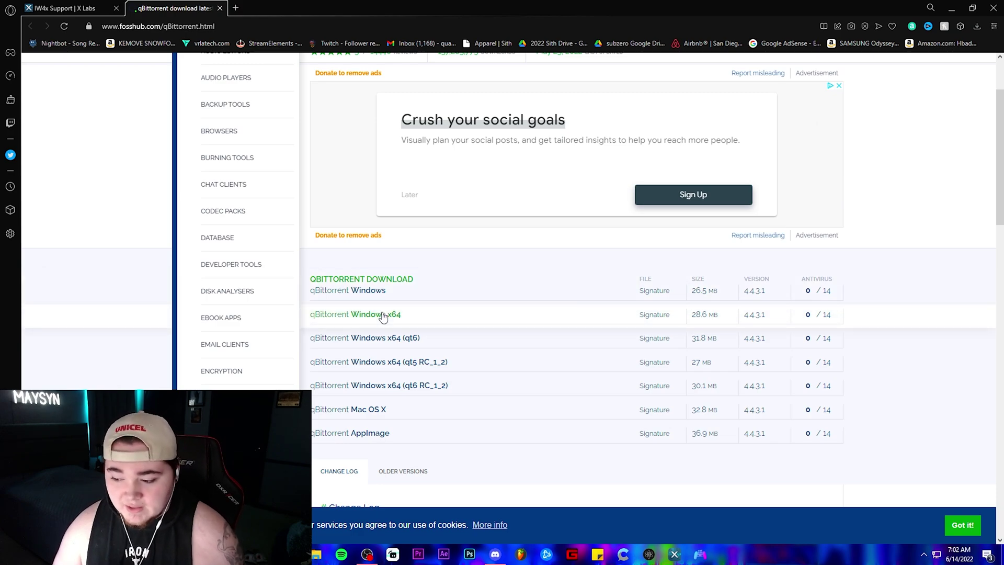
Download the qBittorrent 4.4.3.1 Windows x64 installer from FossHub
{"action": "left_click", "coordinate": [386, 314]}
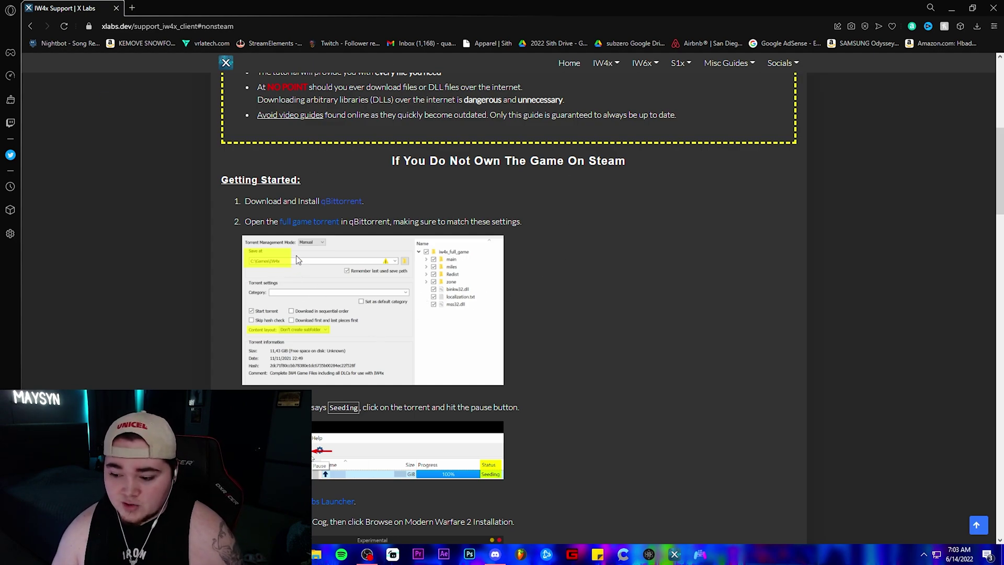
Download the iw4x_full_game torrent file and load it into qBittorrent's add-torrent dialog
{"action": "left_click", "coordinate": [311, 221]}
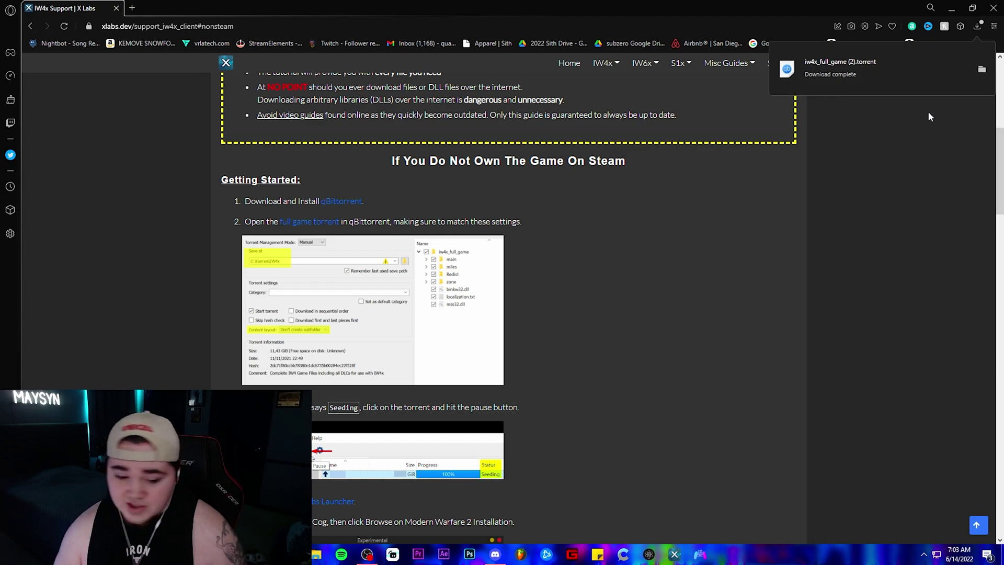
{"action": "left_click", "coordinate": [844, 70]}
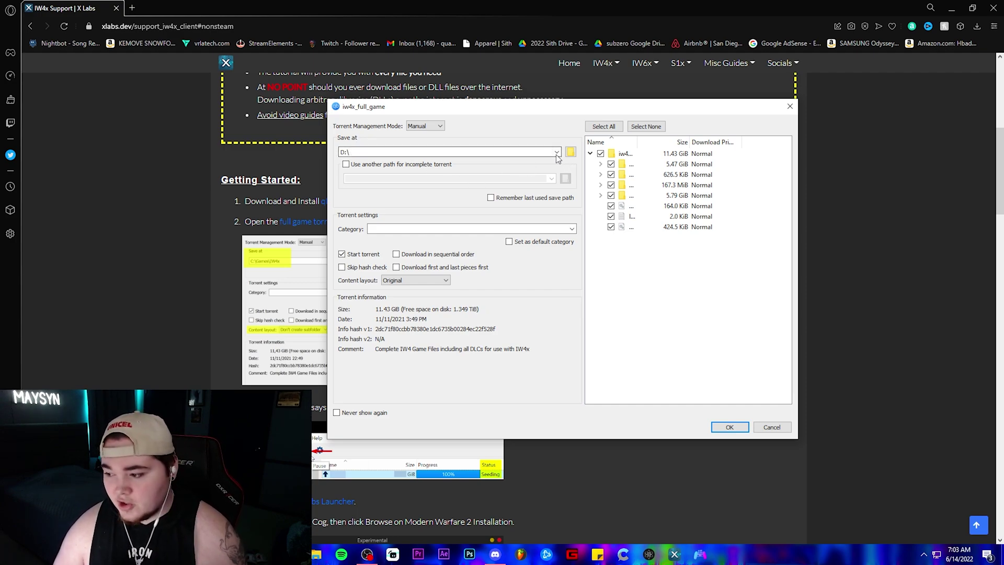
Set the torrent's save location to D:\Games
{"action": "left_click", "coordinate": [570, 152]}
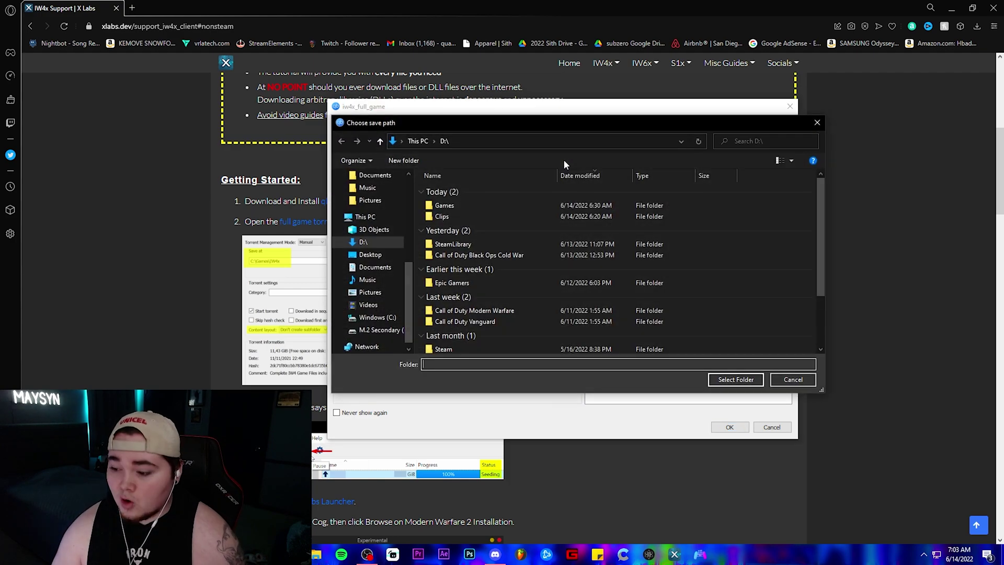
{"action": "left_click", "coordinate": [382, 330]}
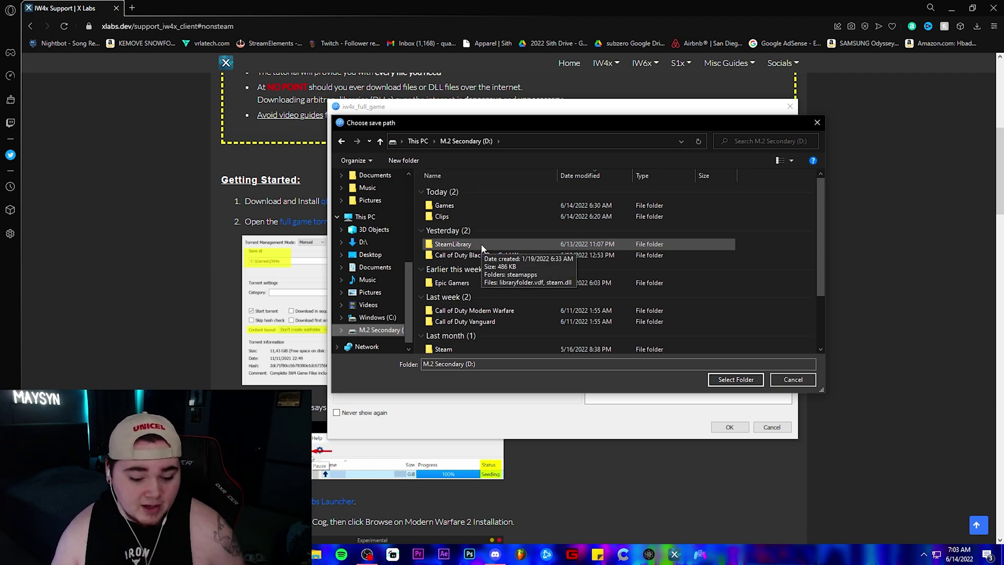
{"action": "double_click", "coordinate": [457, 206]}
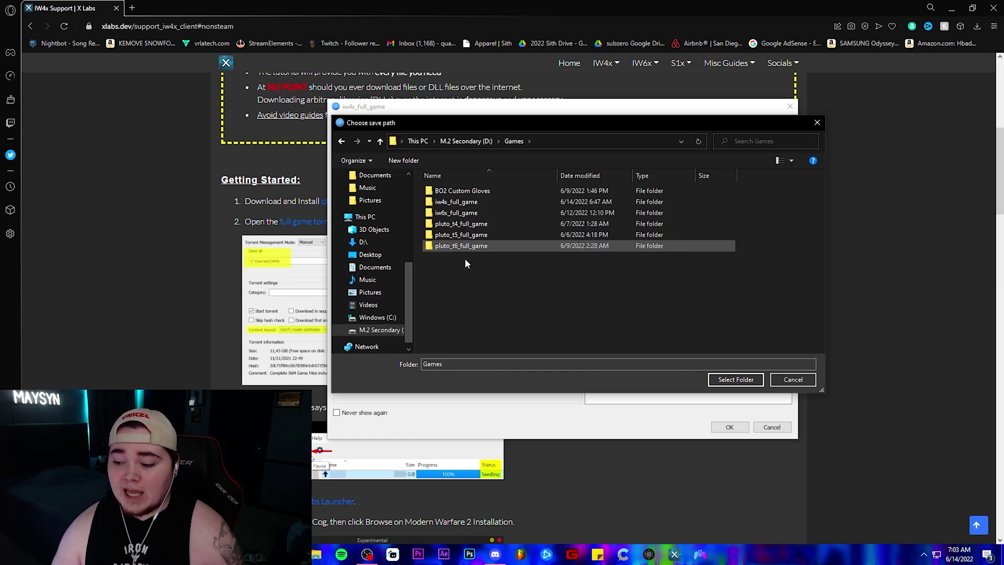
{"action": "left_click", "coordinate": [736, 379]}
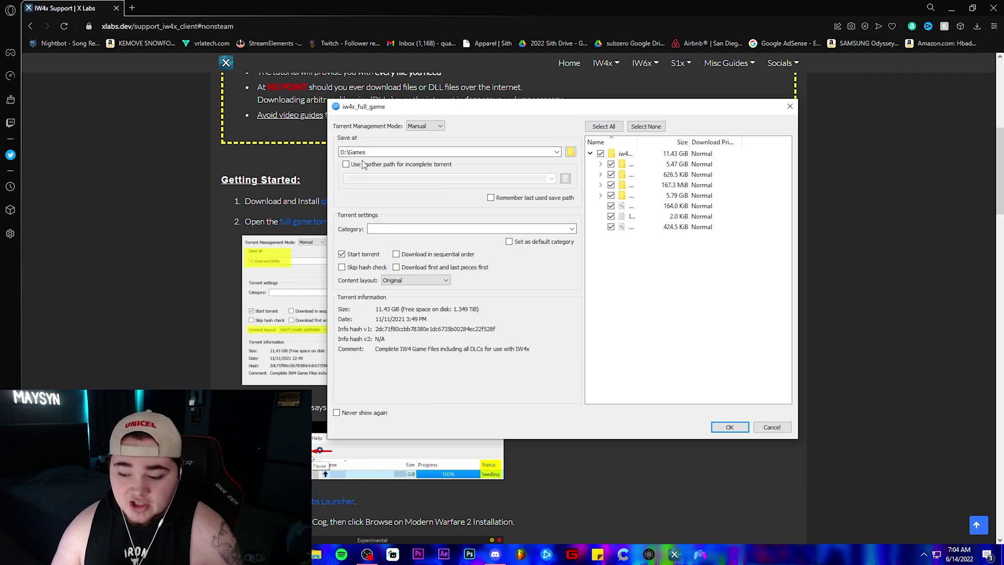
Try Don't create subfolder content layout, revert to Original, and cancel the dialog
{"action": "left_click", "coordinate": [421, 280]}
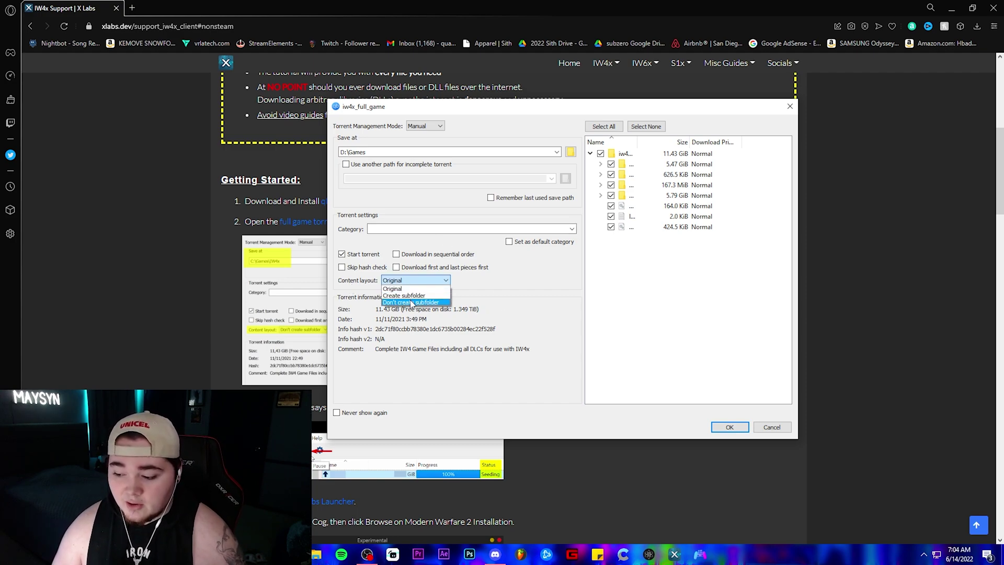
{"action": "left_click", "coordinate": [411, 303]}
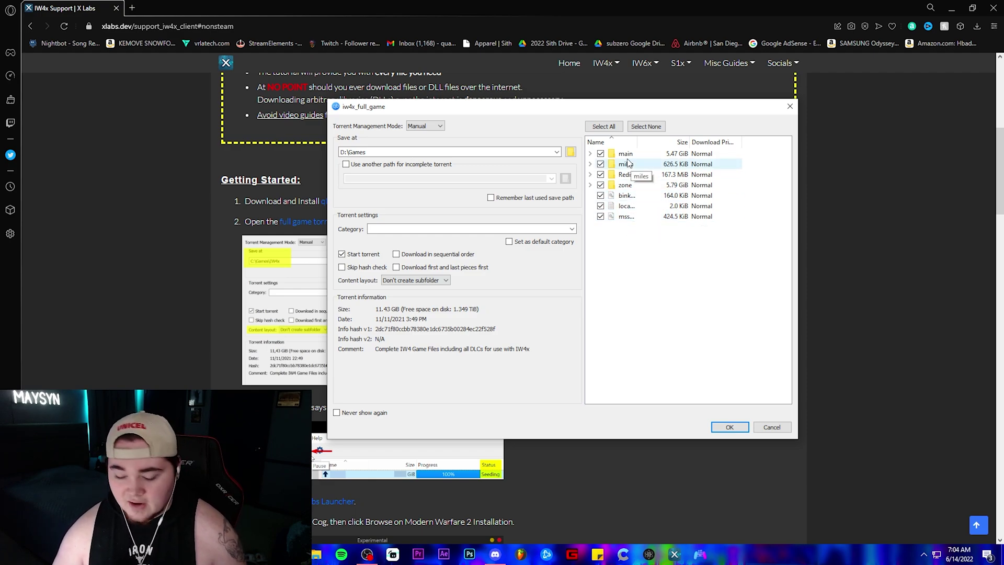
{"action": "left_click", "coordinate": [434, 281]}
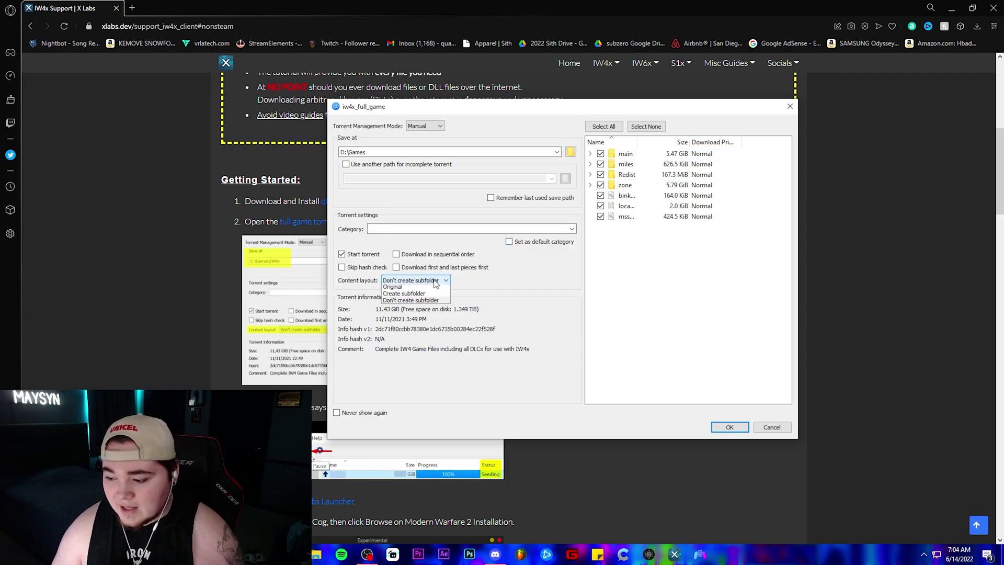
{"action": "left_click", "coordinate": [418, 284]}
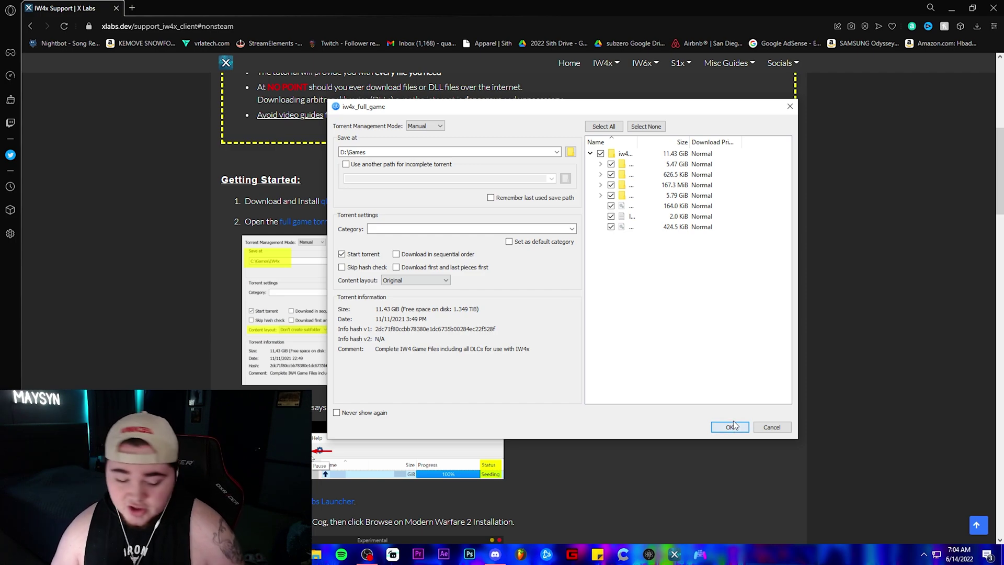
{"action": "left_click", "coordinate": [771, 430]}
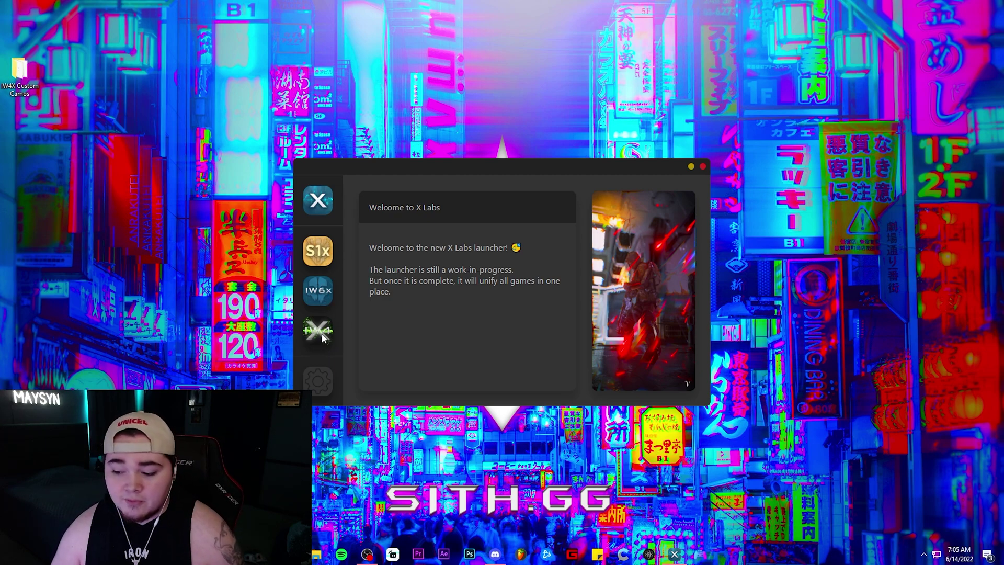
Point the MW2 installation to D:\Games\iw4x_full_game and launch IW4x multiplayer
{"action": "left_click", "coordinate": [319, 383]}
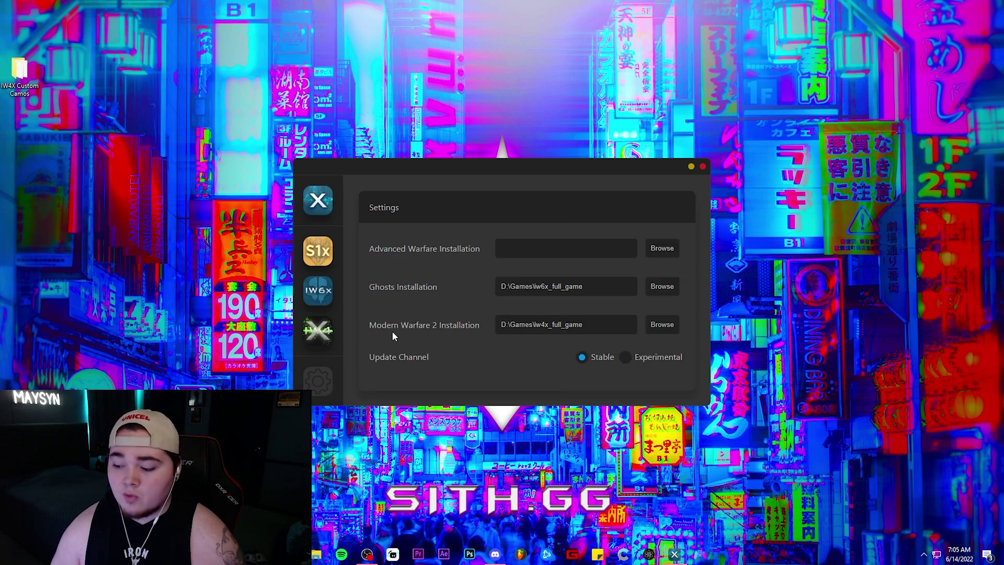
{"action": "left_click", "coordinate": [662, 325]}
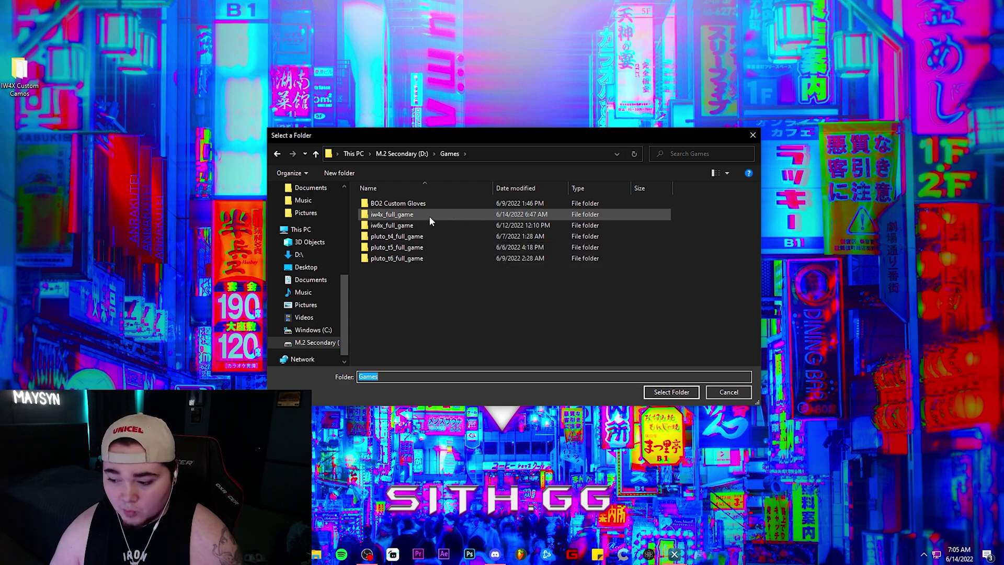
{"action": "double_click", "coordinate": [428, 215]}
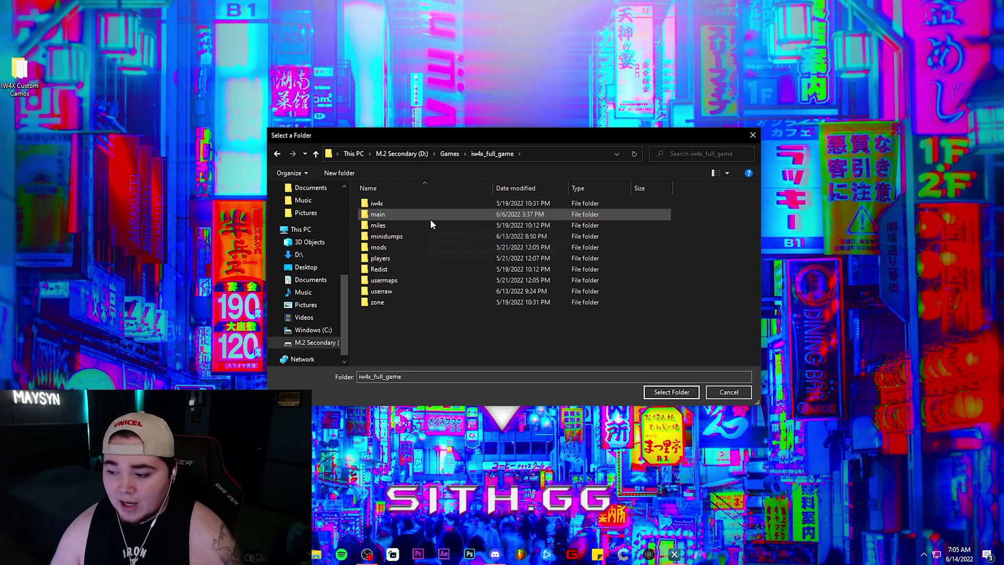
{"action": "left_click", "coordinate": [676, 397]}
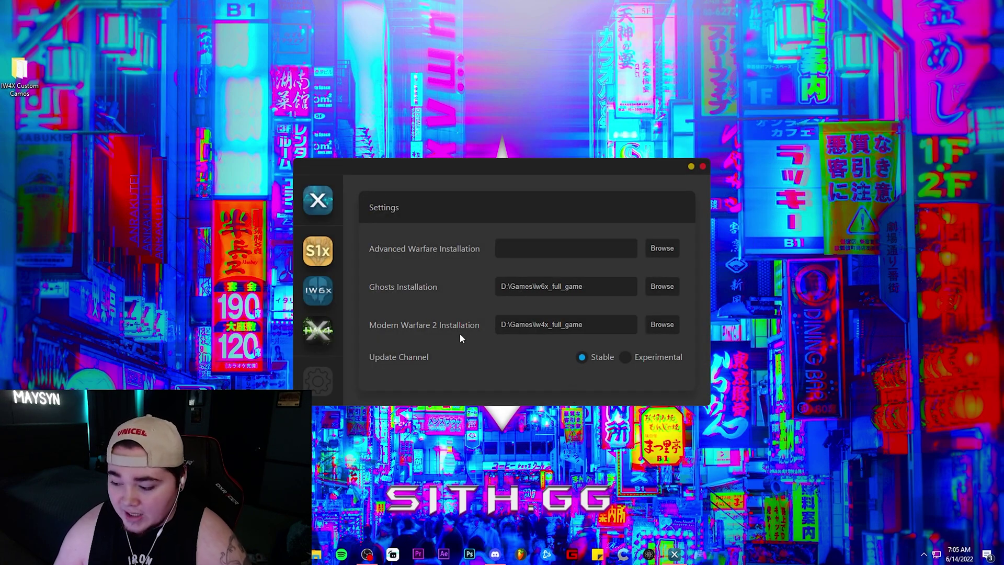
{"action": "left_click", "coordinate": [313, 330]}
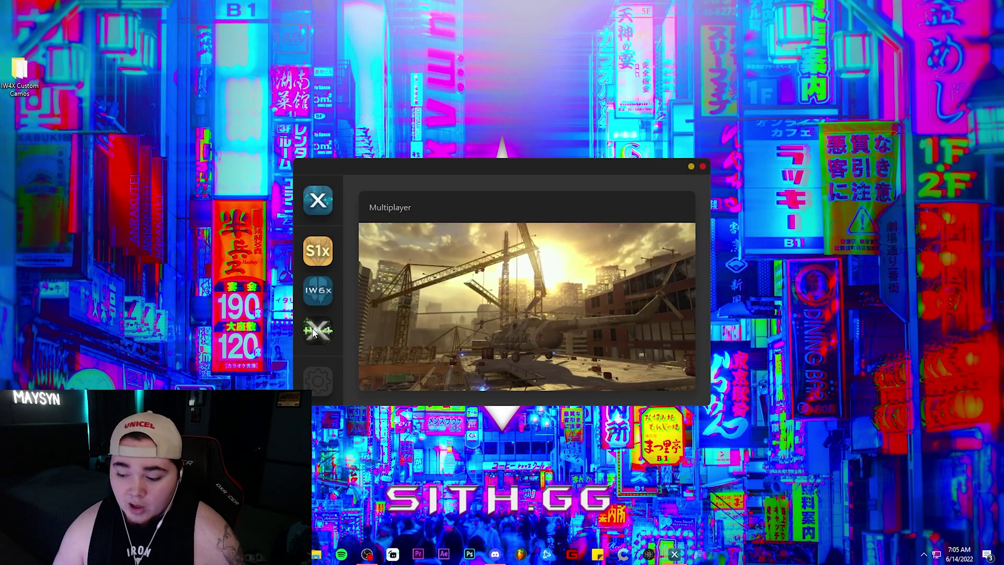
{"action": "left_click", "coordinate": [435, 256]}
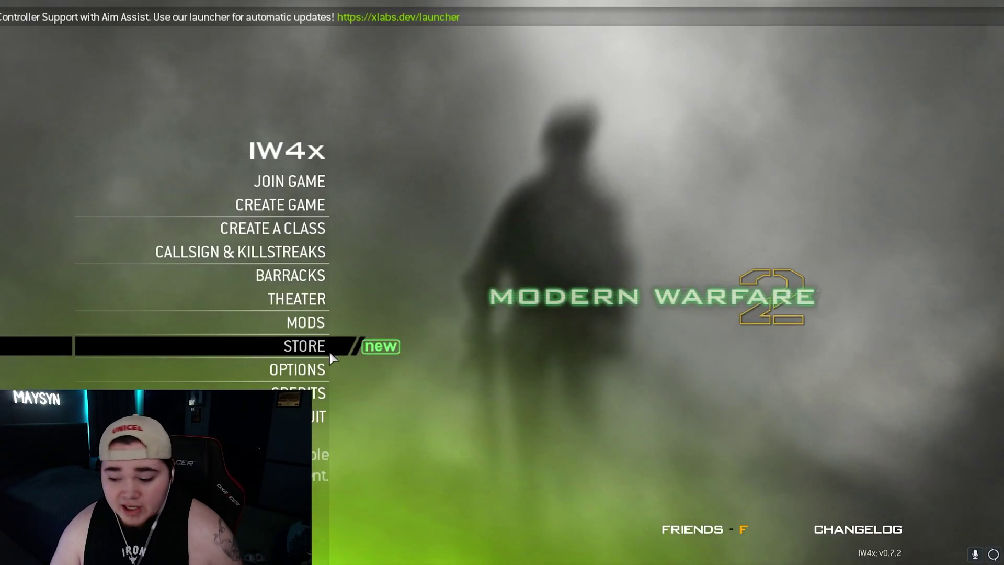
Review video settings (1920x1080, full screen, 125 max FPS), advanced video, and gamepad options
{"action": "left_click", "coordinate": [311, 372]}
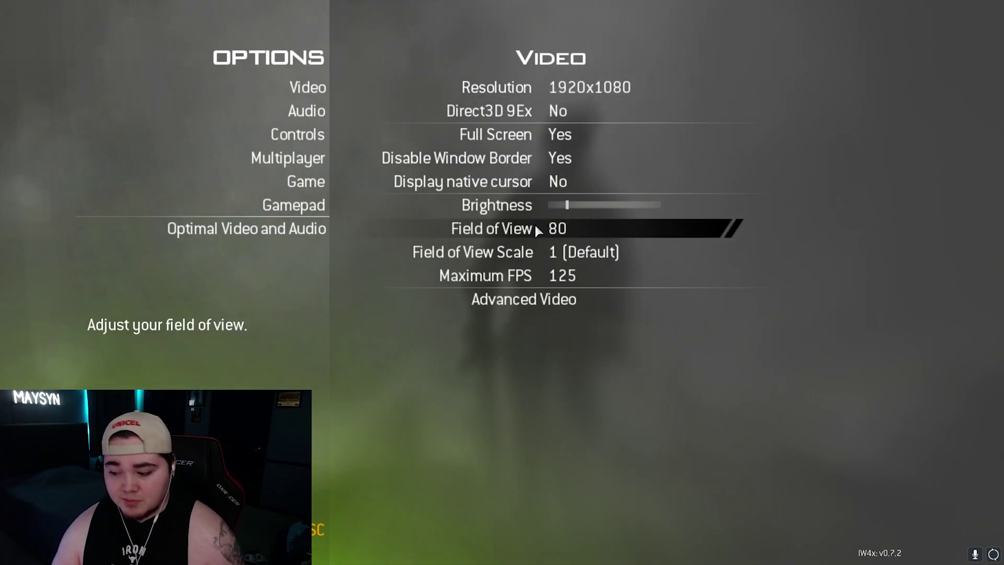
{"action": "left_click", "coordinate": [528, 299]}
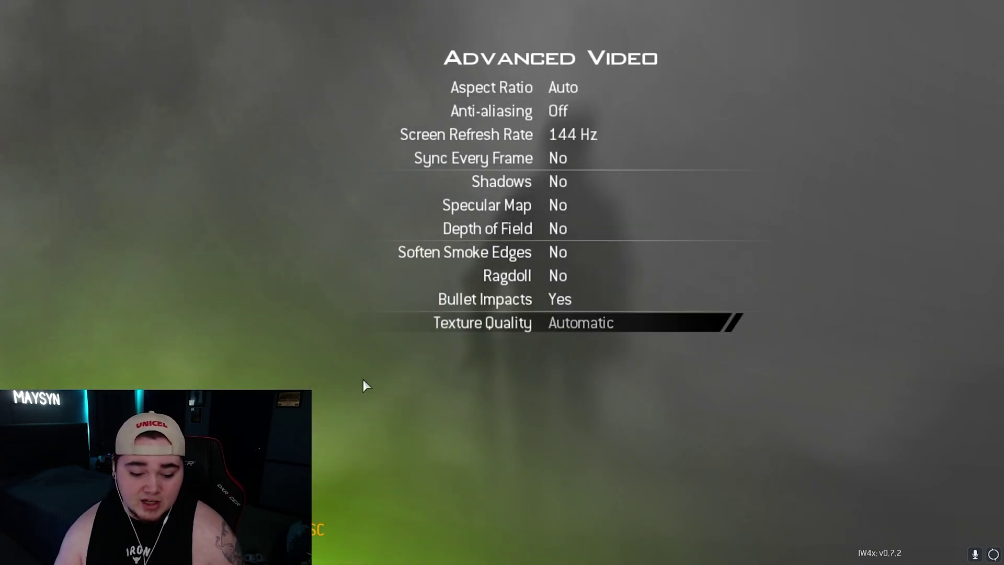
{"action": "key", "text": "Escape"}
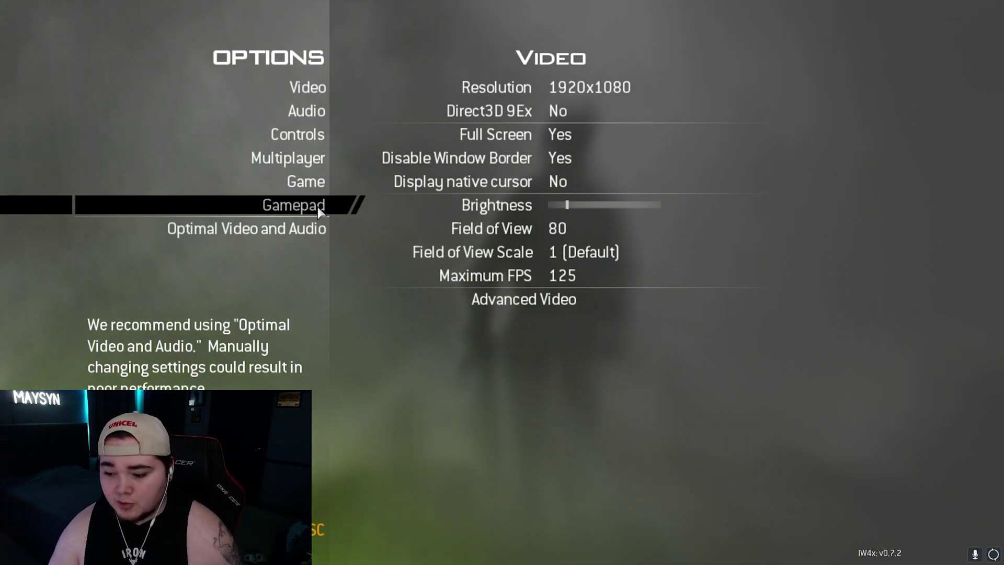
{"action": "left_click", "coordinate": [318, 206]}
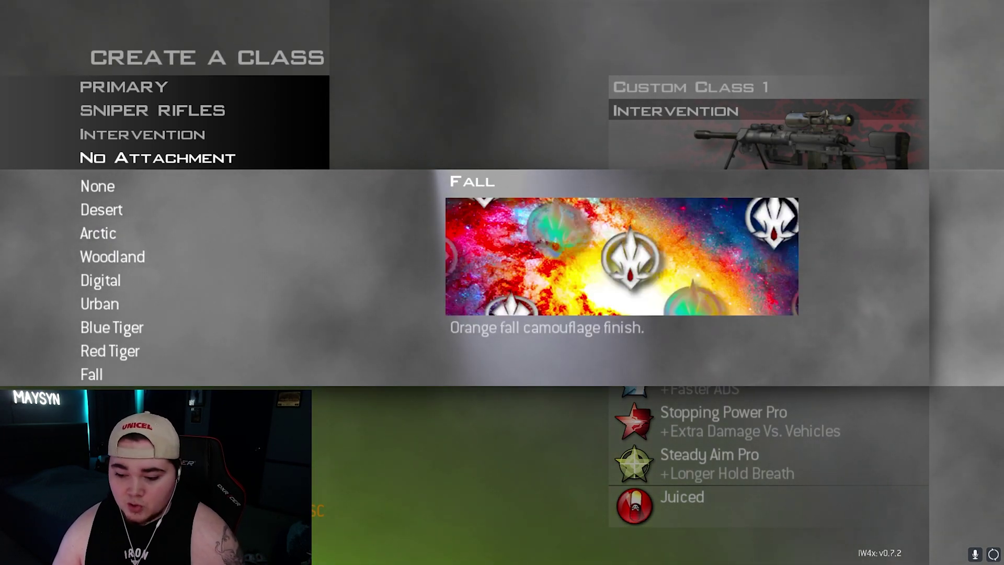
Leave Create a Class, view the Callsign & Killstreaks page (7, 11, 25 kills), and return
{"action": "key", "text": "Escape"}
{"action": "key", "text": "Escape"}
{"action": "key", "text": "Escape"}
{"action": "key", "text": "Escape"}
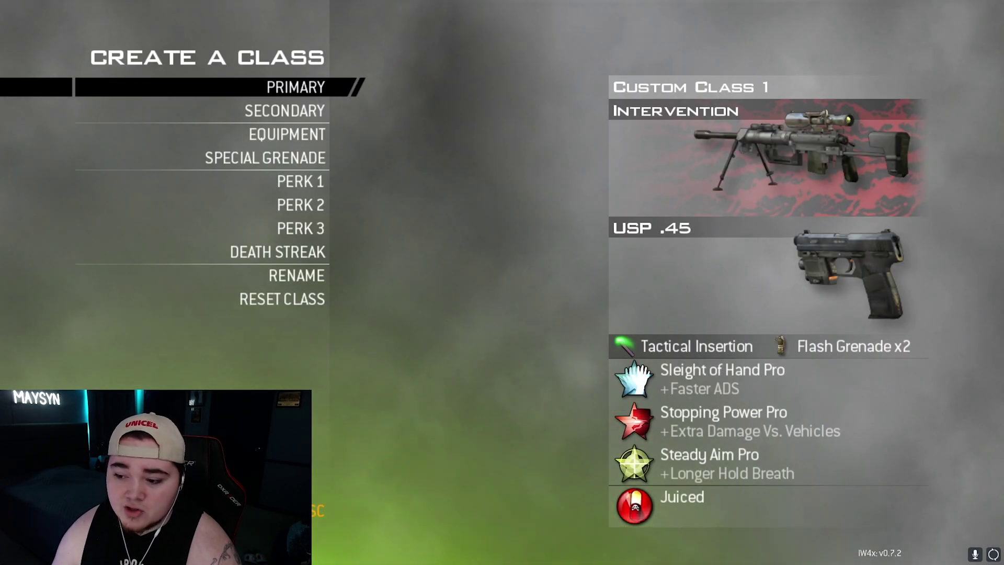
{"action": "key", "text": "Escape"}
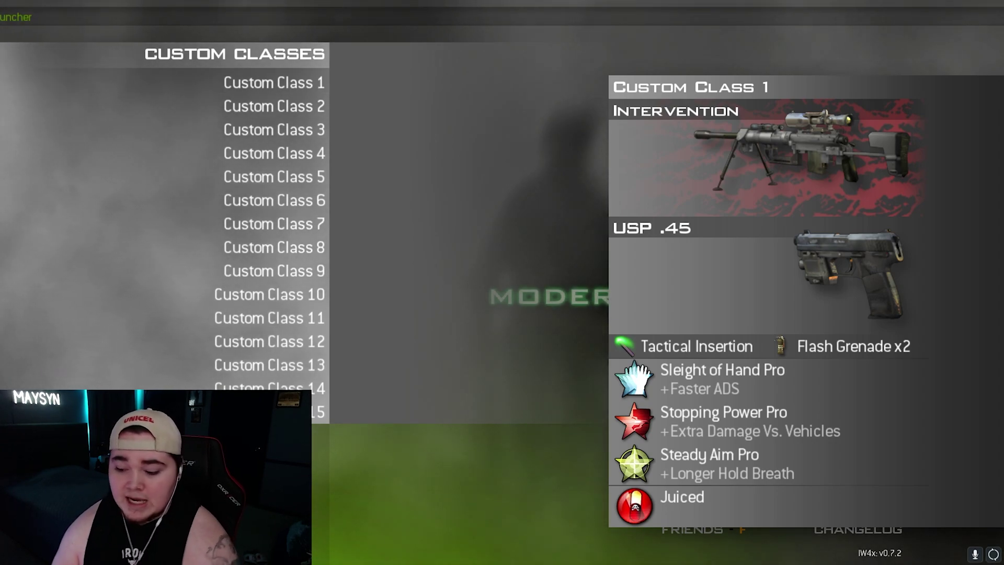
{"action": "key", "text": "Escape"}
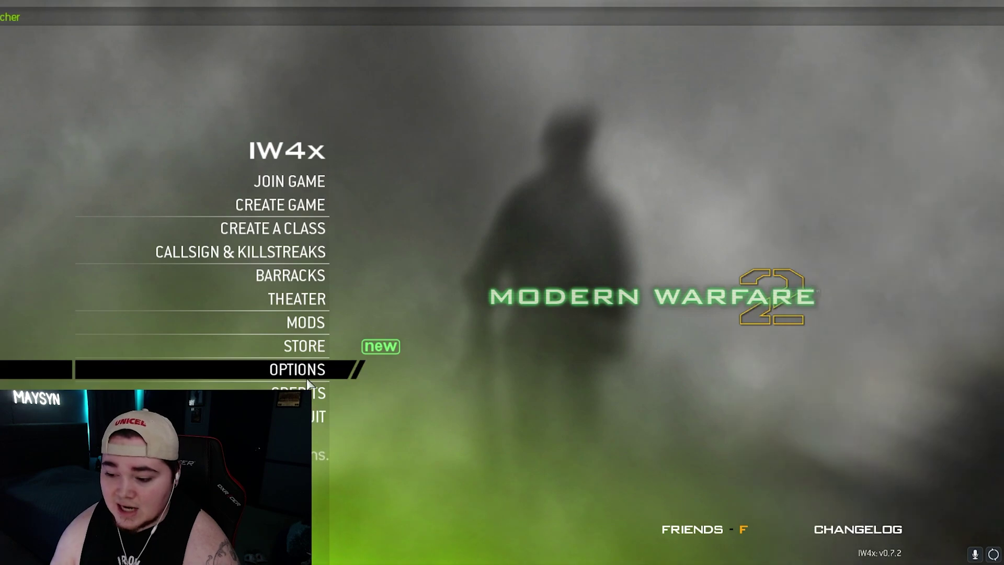
{"action": "left_click", "coordinate": [302, 256]}
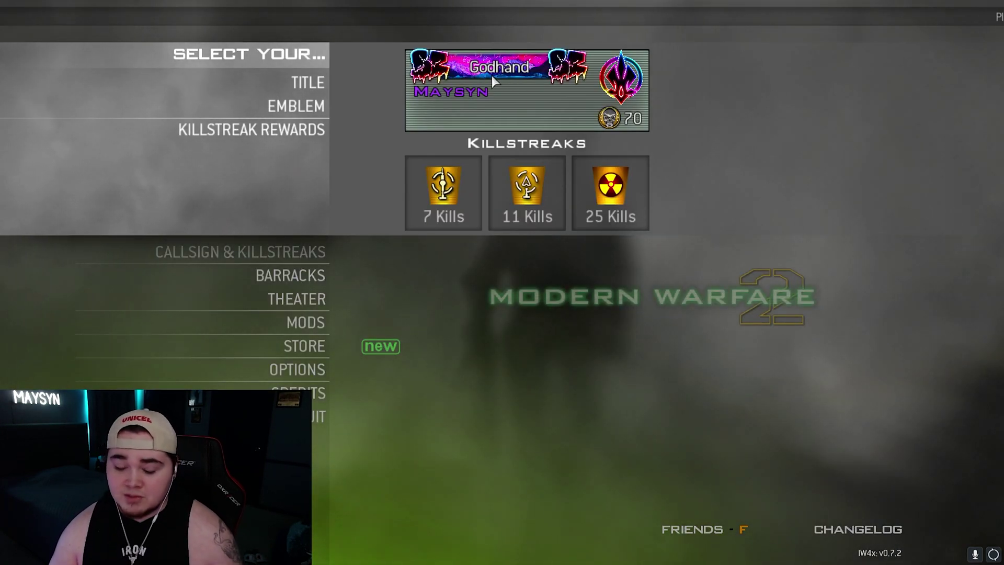
{"action": "key", "text": "Escape"}
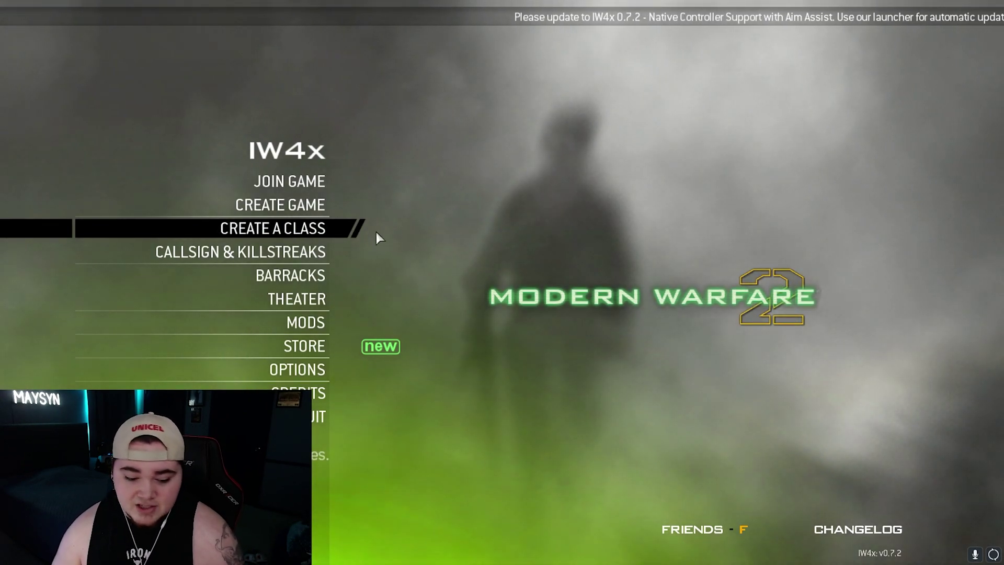
{"action": "left_click", "coordinate": [299, 183]}
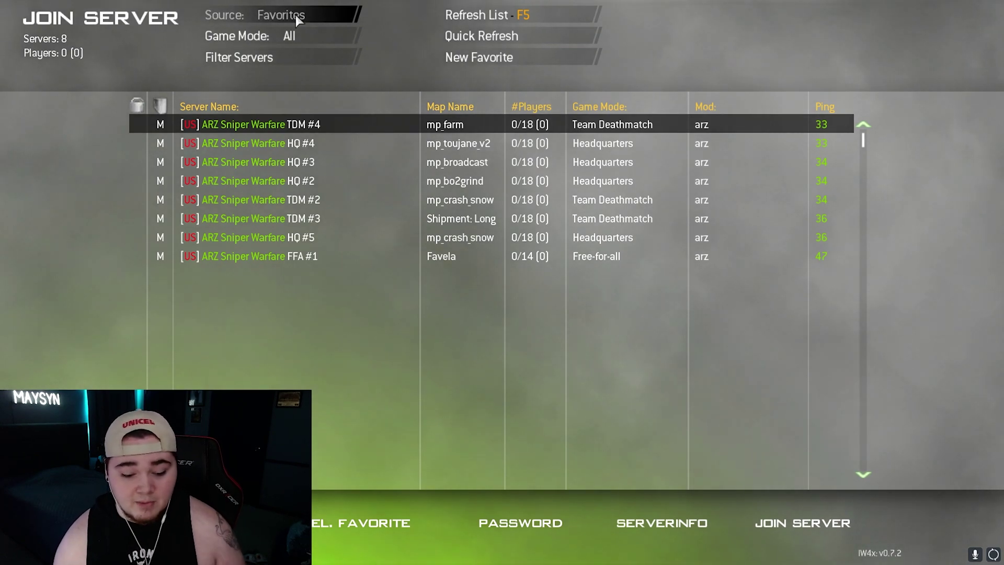
{"action": "left_click", "coordinate": [296, 14]}
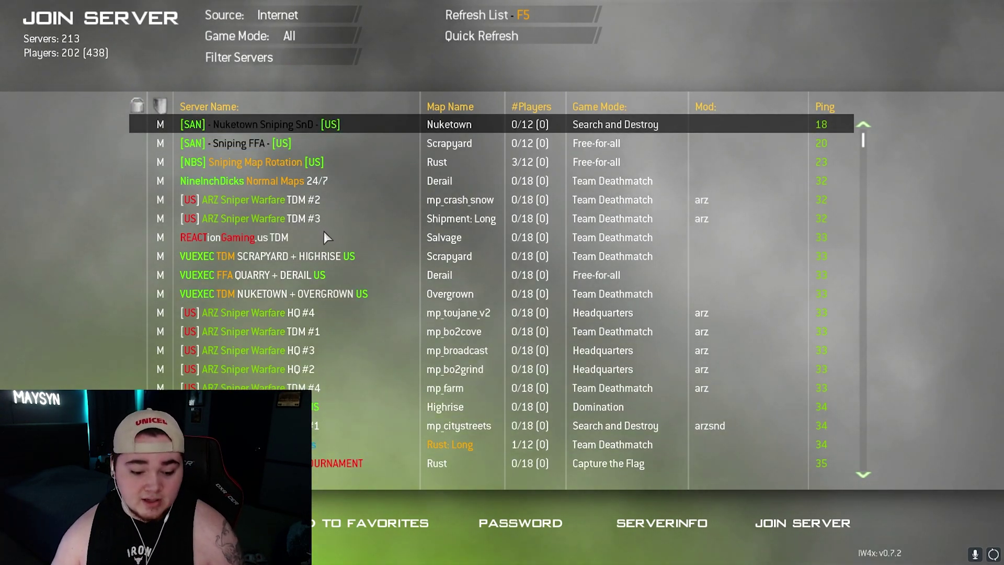
{"action": "key", "text": "Up"}
{"action": "key", "text": "Down"}
{"action": "key", "text": "Down"}
{"action": "key", "text": "Down"}
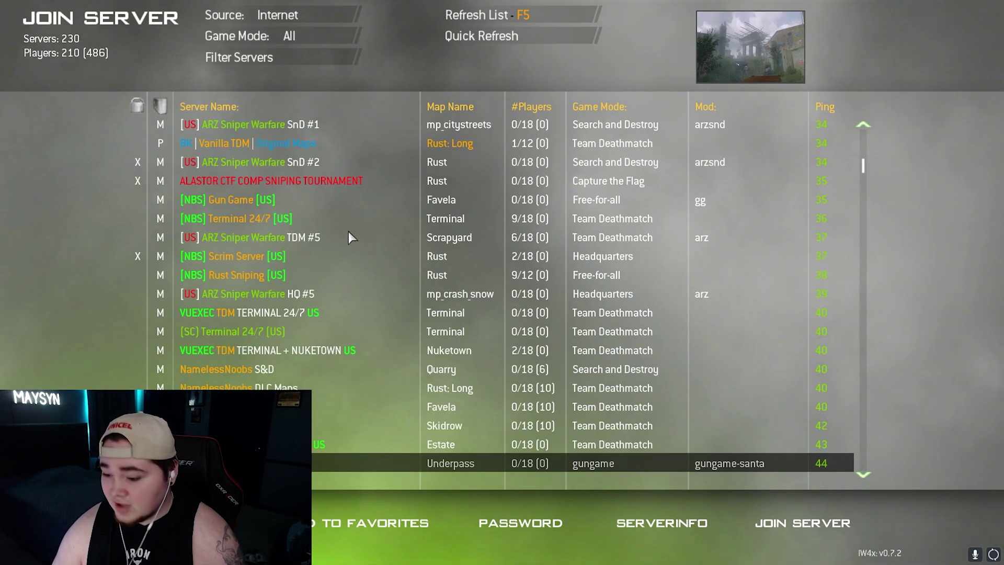
{"action": "key", "text": "Up"}
{"action": "key", "text": "Up"}
{"action": "key", "text": "Up"}
{"action": "key", "text": "Up"}
{"action": "key", "text": "Up"}
{"action": "key", "text": "Up"}
{"action": "key", "text": "Up"}
{"action": "key", "text": "Up"}
{"action": "key", "text": "Up"}
{"action": "key", "text": "Up"}
{"action": "key", "text": "Up"}
{"action": "key", "text": "Up"}
{"action": "key", "text": "Up"}
{"action": "key", "text": "Up"}
{"action": "key", "text": "Up"}
{"action": "key", "text": "Up"}
{"action": "key", "text": "Up"}
{"action": "key", "text": "Up"}
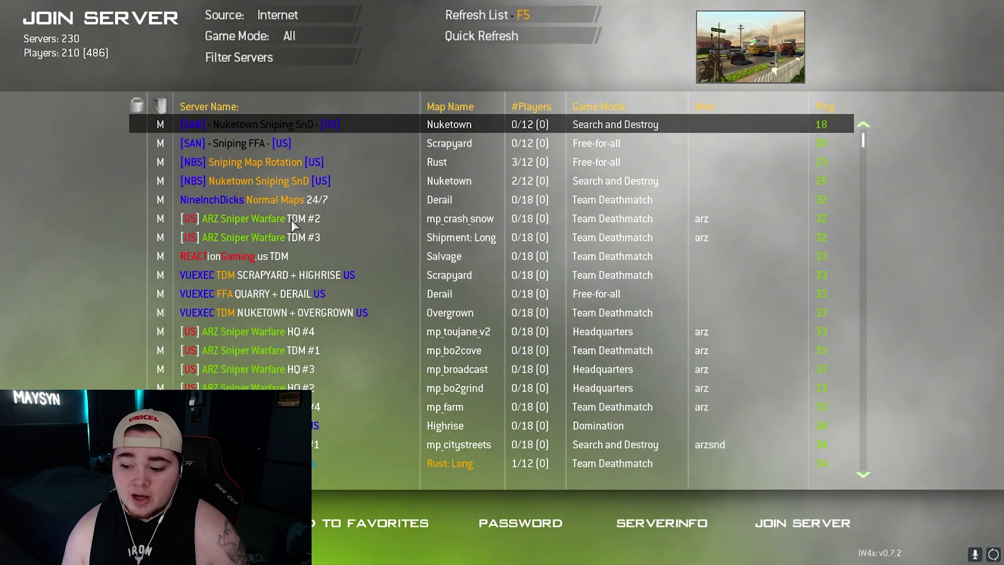
{"action": "left_click", "coordinate": [289, 13]}
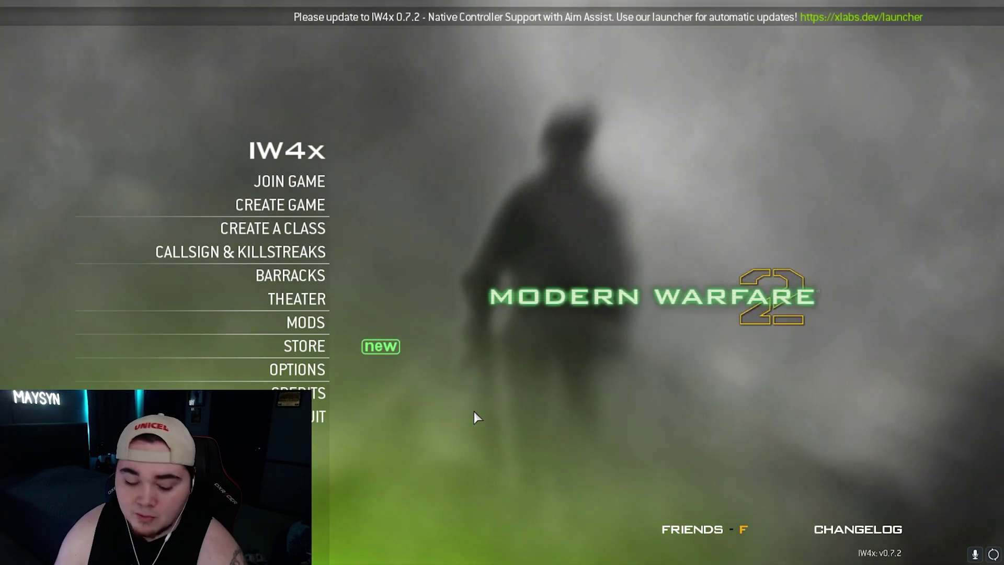
In the console, type a name command giving each letter of the player name its own ^1–^4 colour code
{"action": "key", "text": "grave"}
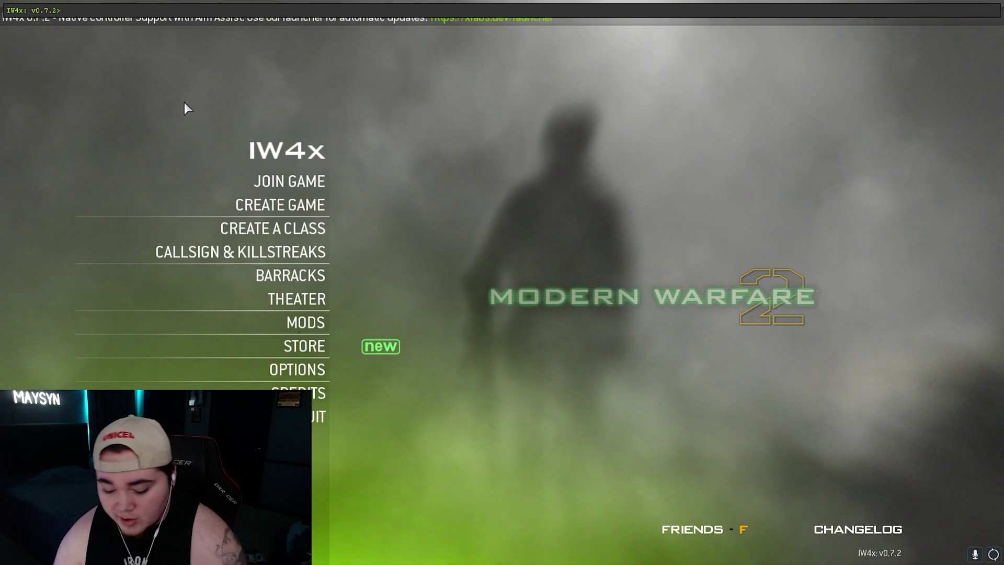
{"action": "type", "text": "name"}
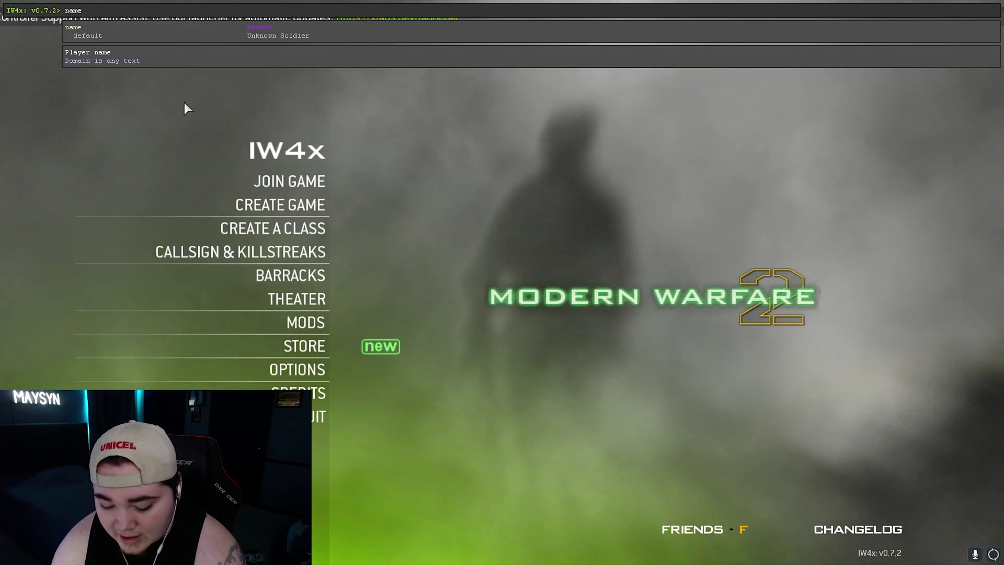
{"action": "type", "text": " ^1M^3AY^2S^4YN"}
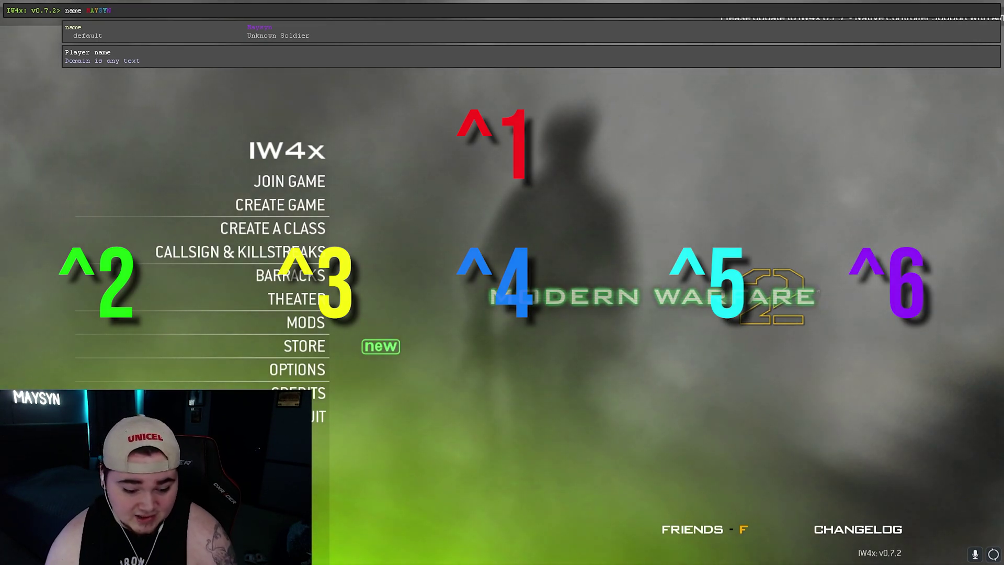
{"action": "type", "text": "^"}
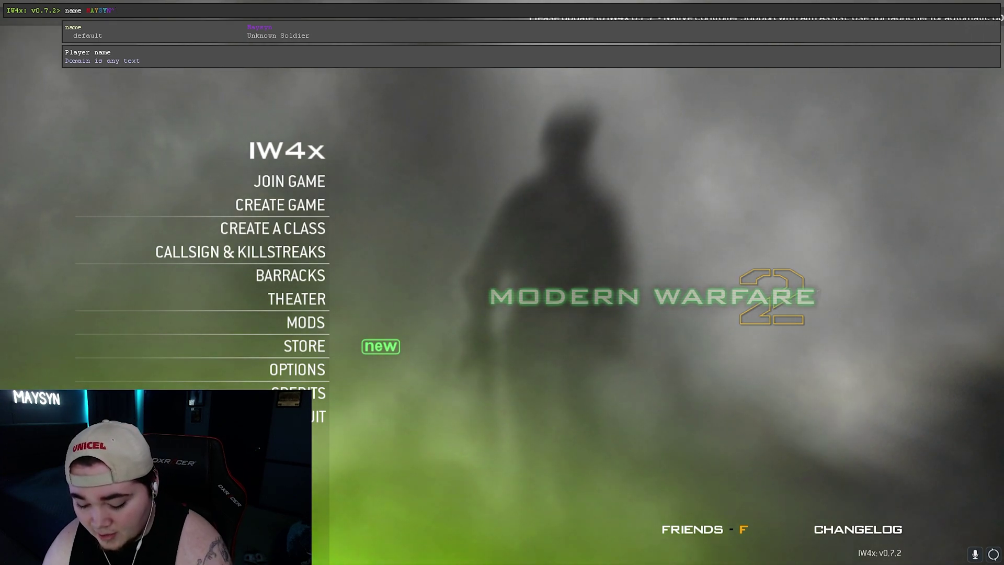
{"action": "type", "text": "N"}
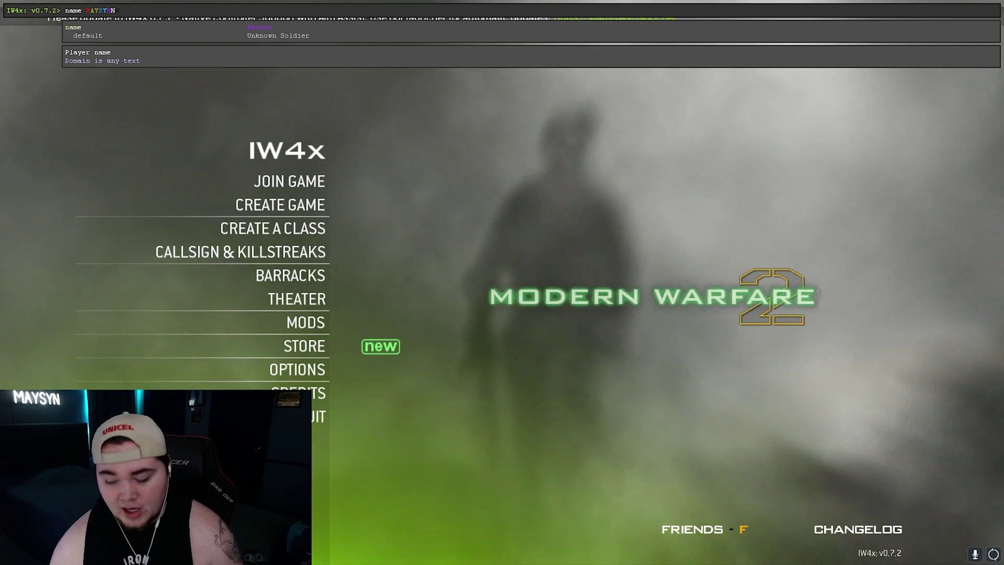
Apply the coloured name, set a ^5-coloured custom callsign title, and check it in the callsign overview
{"action": "key", "text": "Return"}
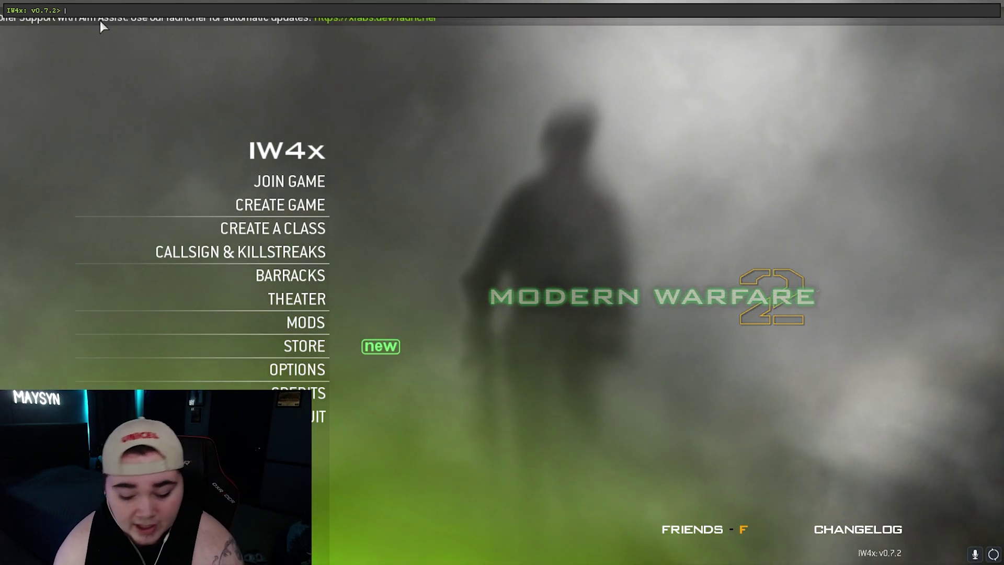
{"action": "type", "text": "/customtitle"}
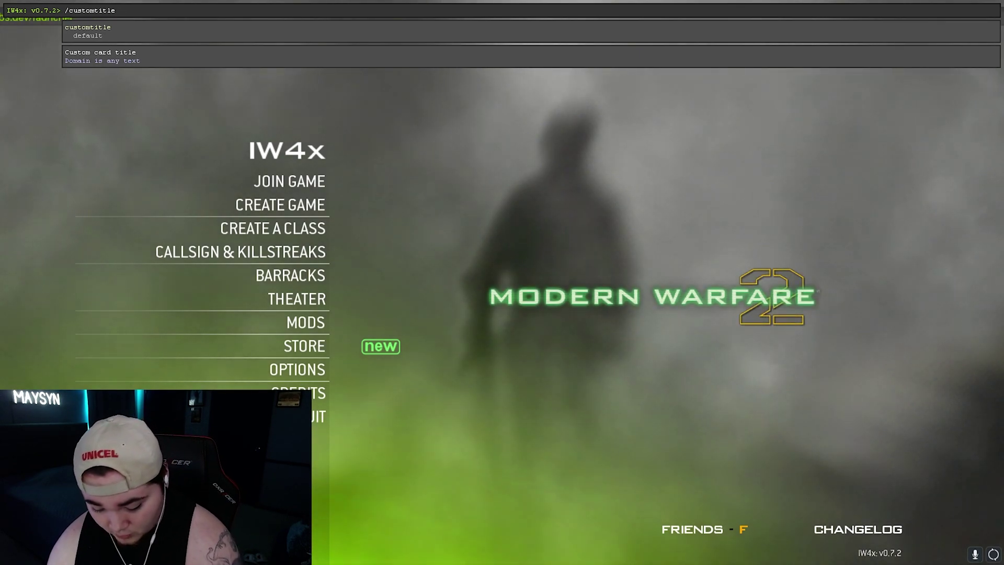
{"action": "type", "text": "^"}
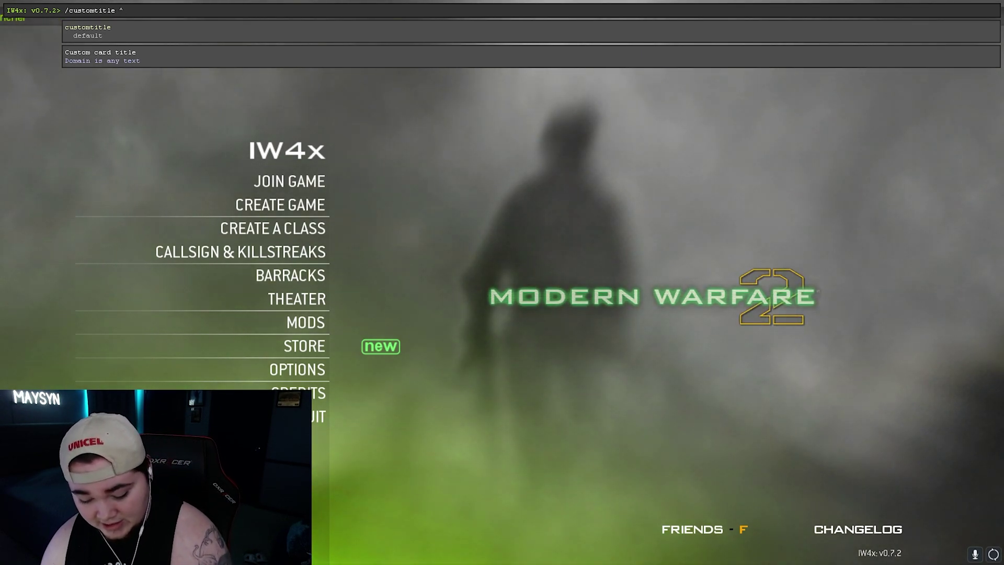
{"action": "key", "text": "BackSpace"}
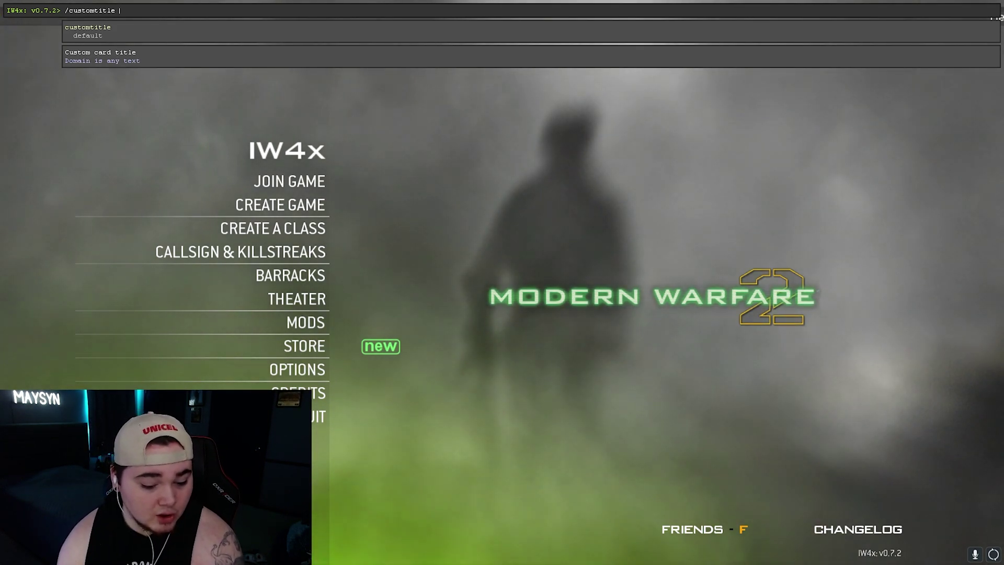
{"action": "type", "text": "^5M"}
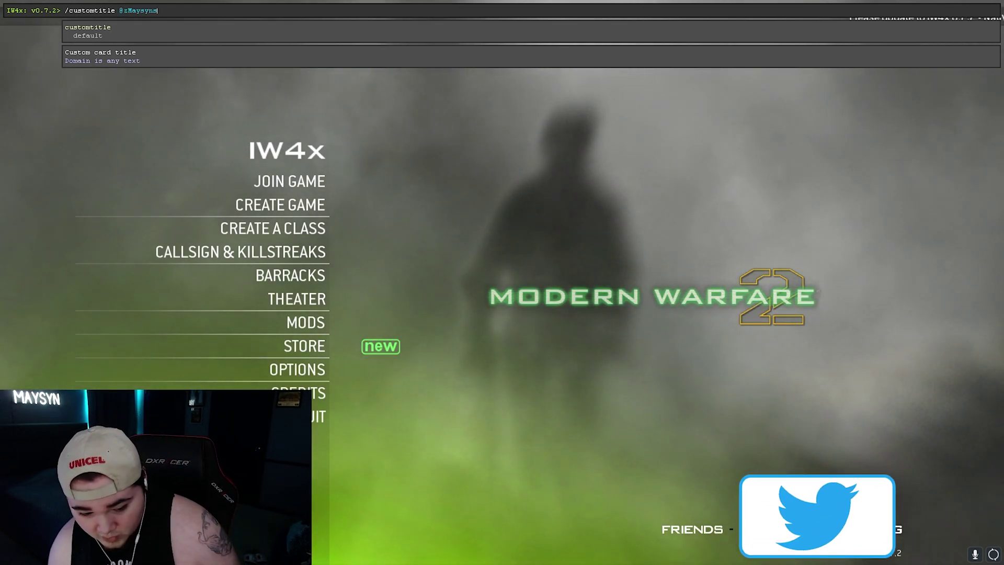
{"action": "key", "text": "Return"}
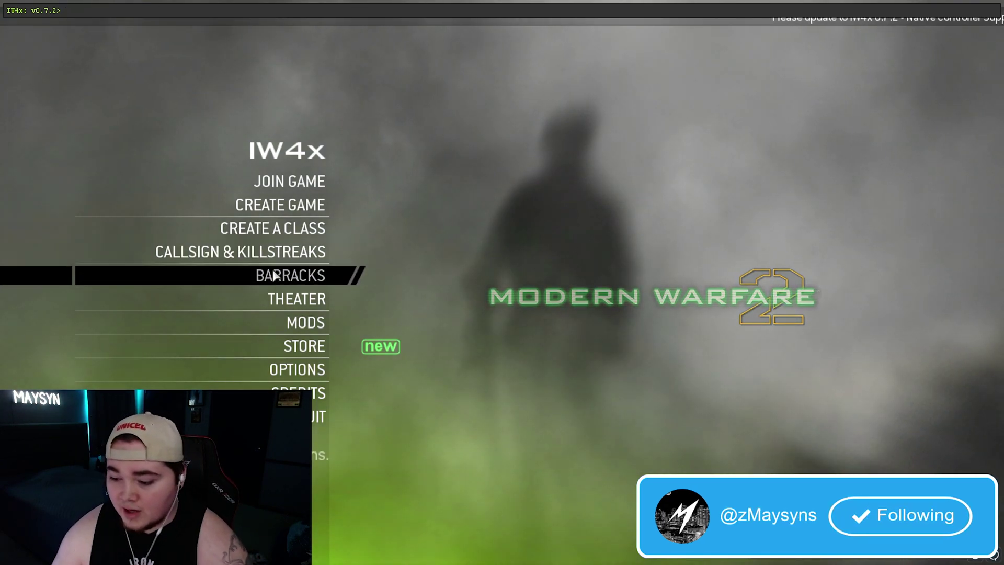
{"action": "key", "text": "grave"}
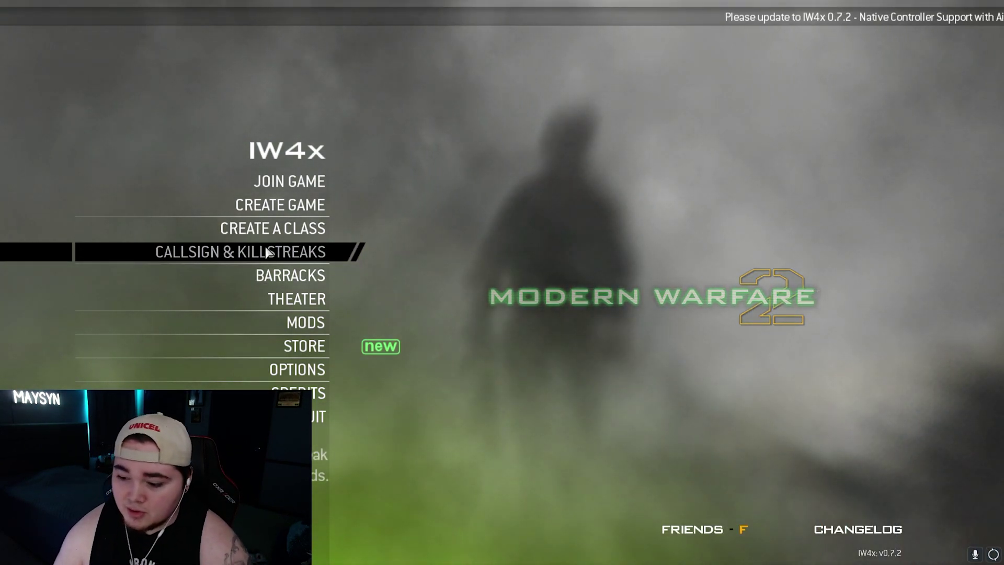
{"action": "left_click", "coordinate": [274, 250]}
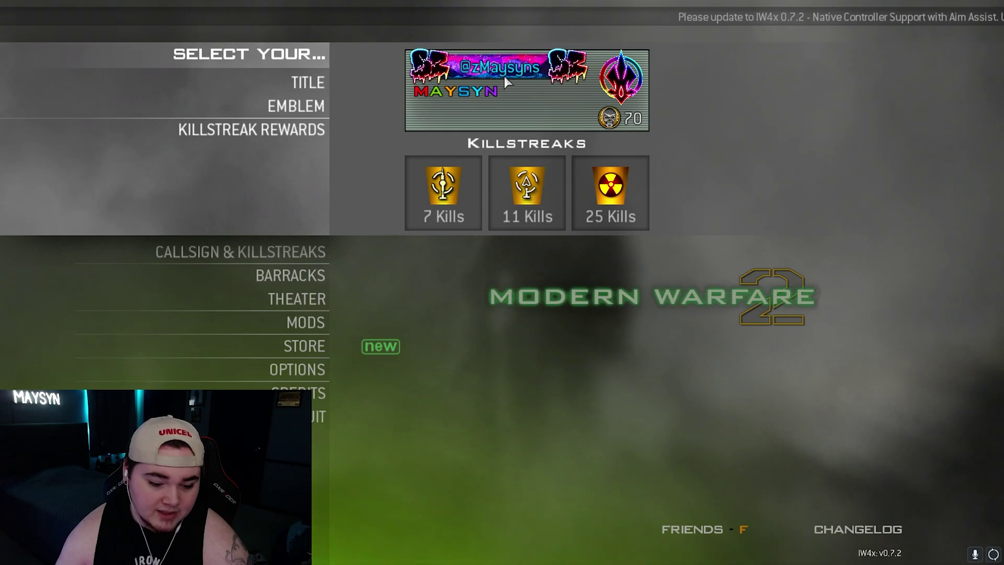